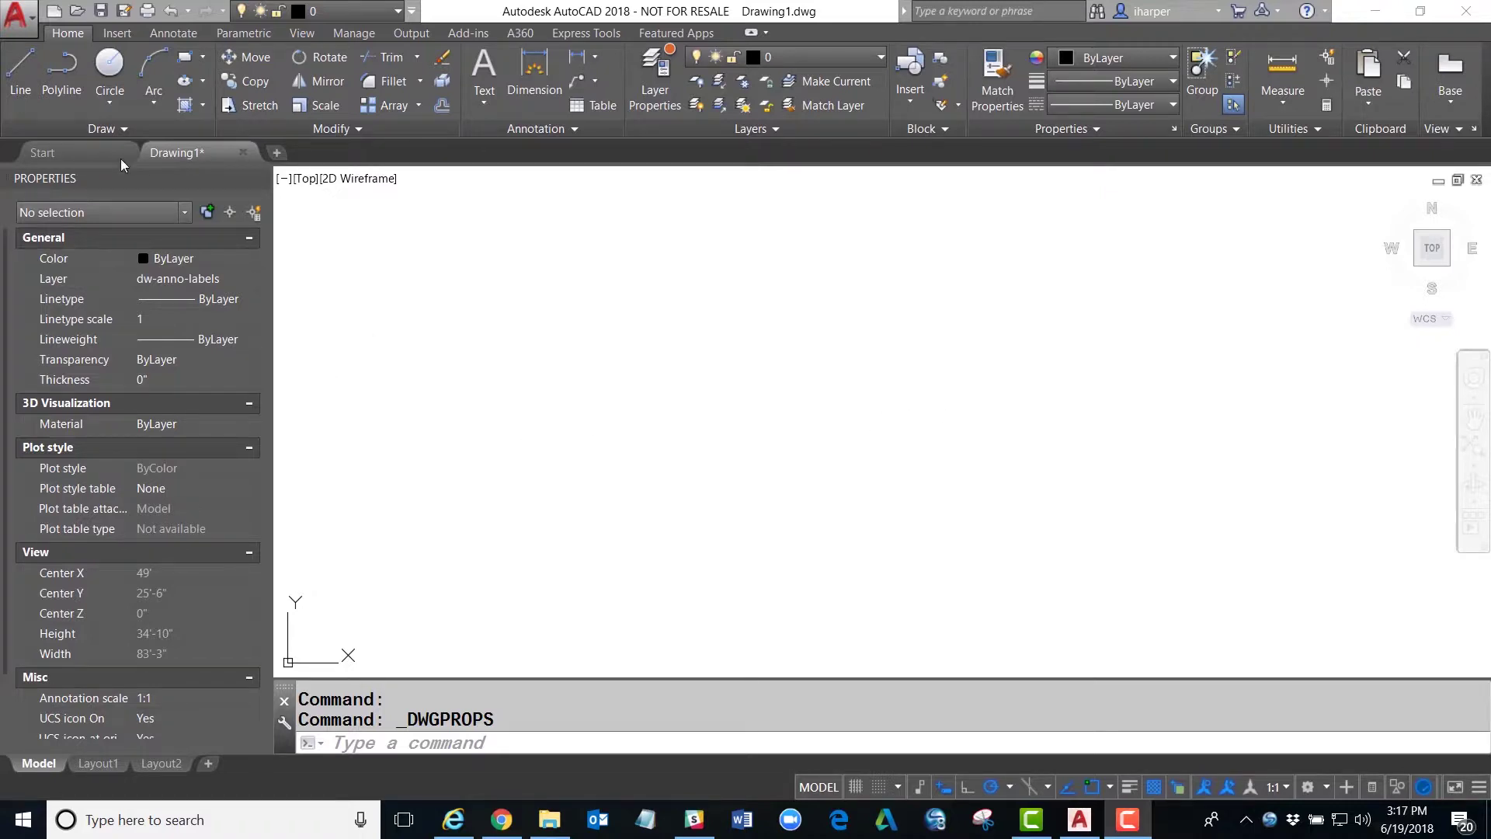
# In Drawing Properties, add a custom property named Model with value abc-123.
pyautogui.click(17, 16)
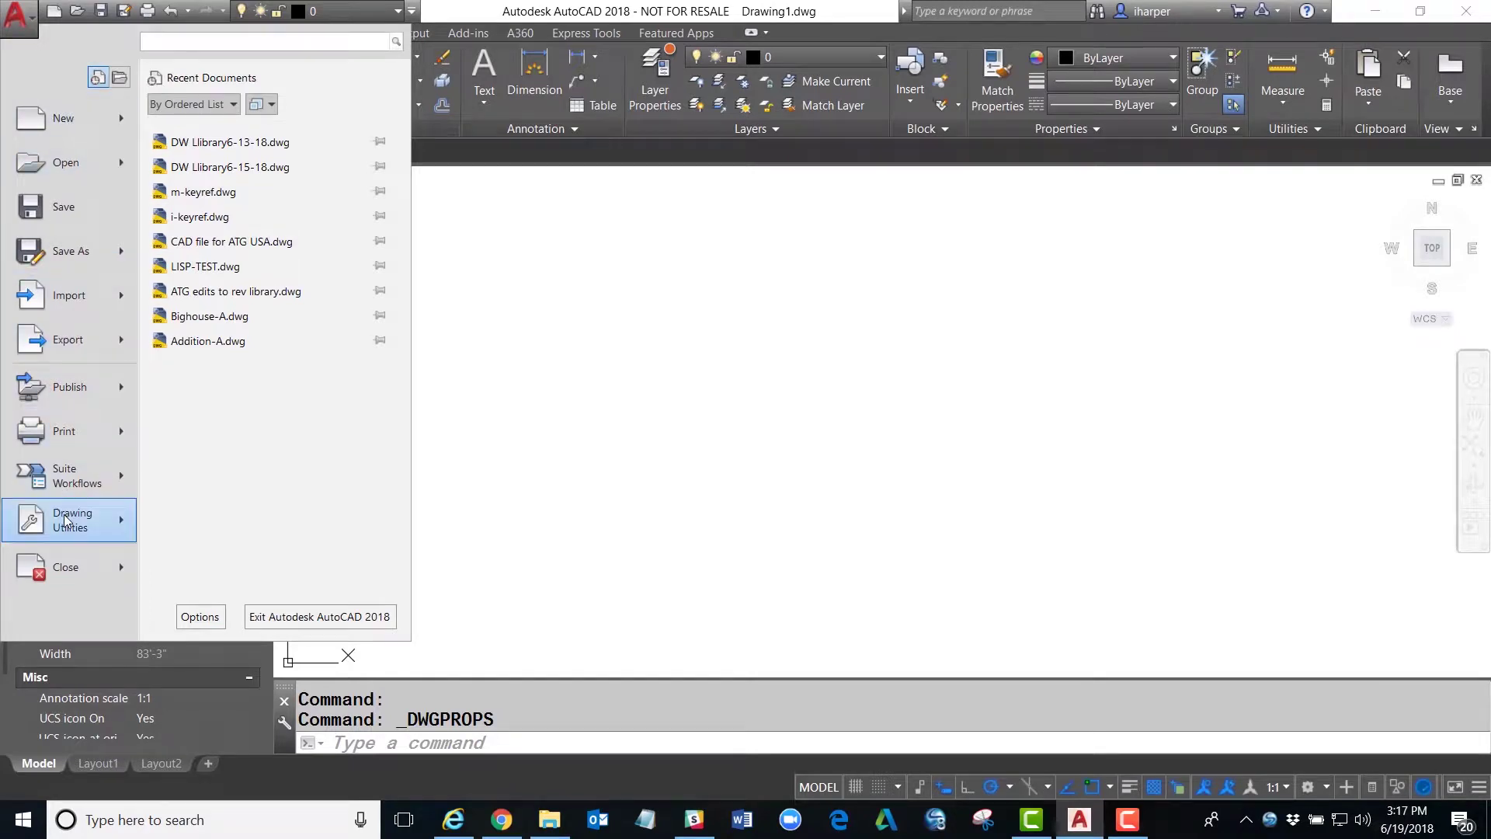
pyautogui.moveTo(66, 520)
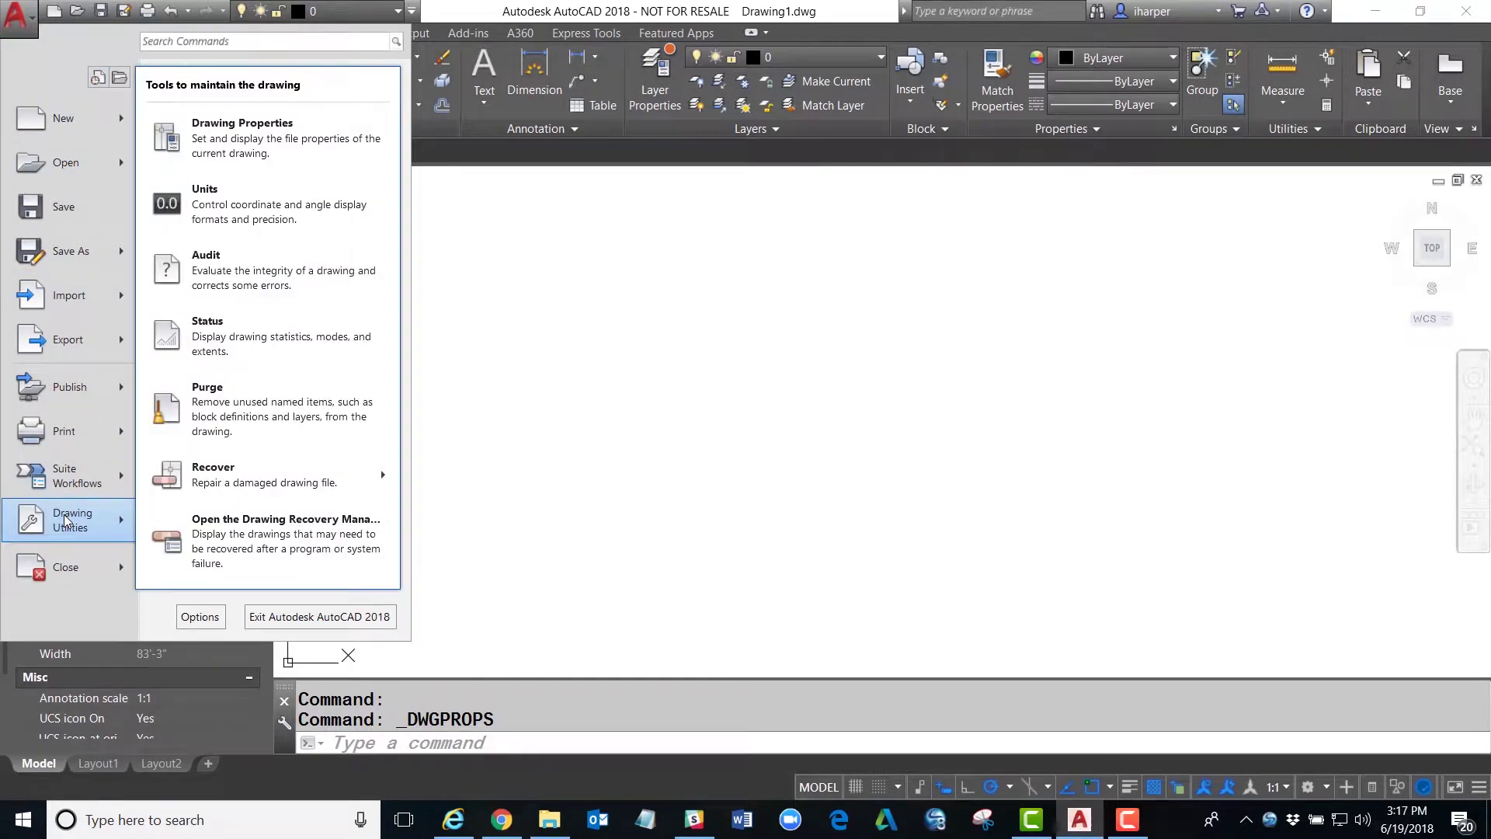
pyautogui.click(289, 139)
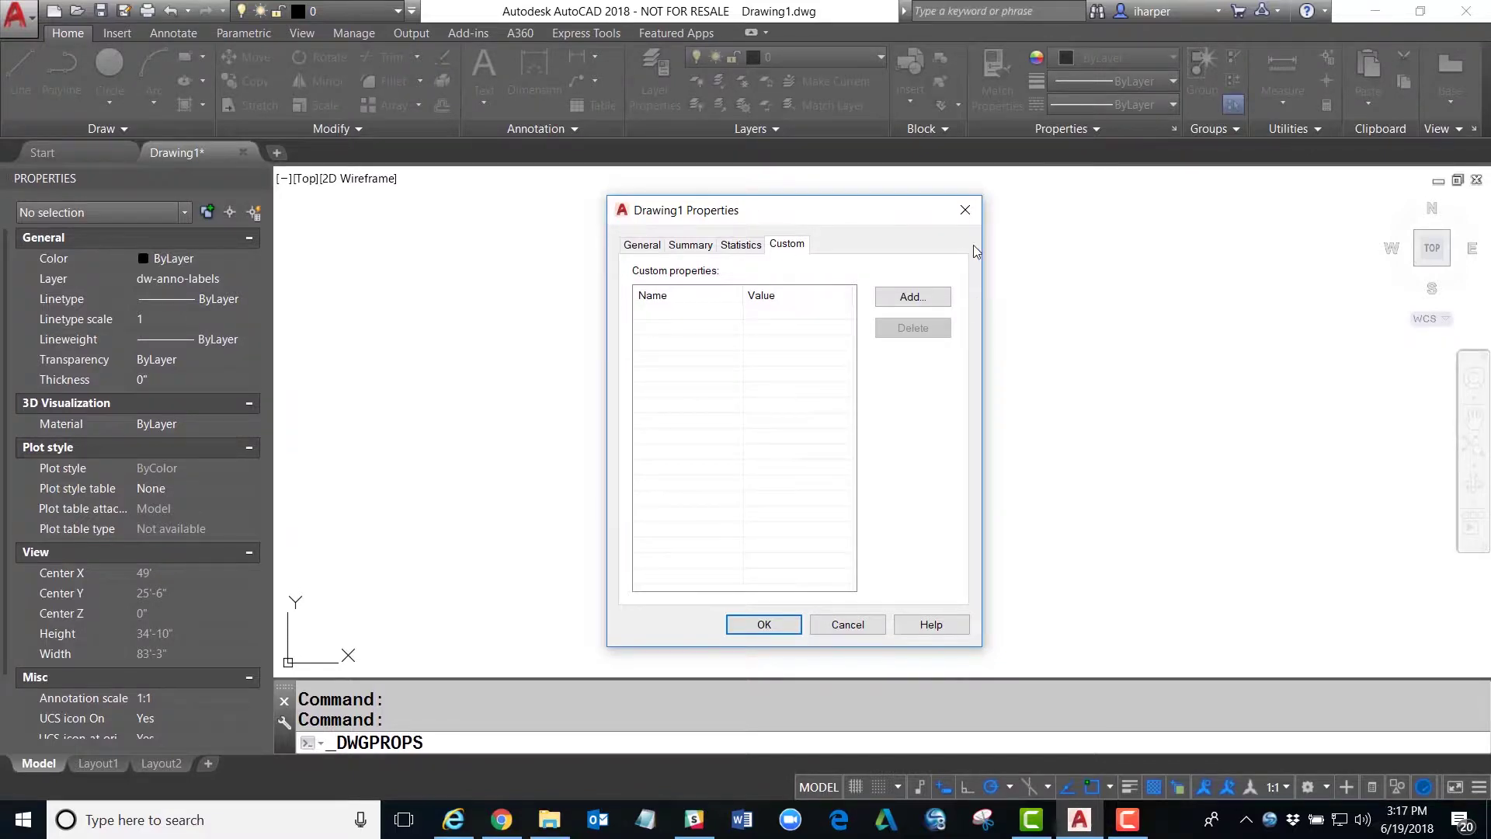
pyautogui.click(740, 244)
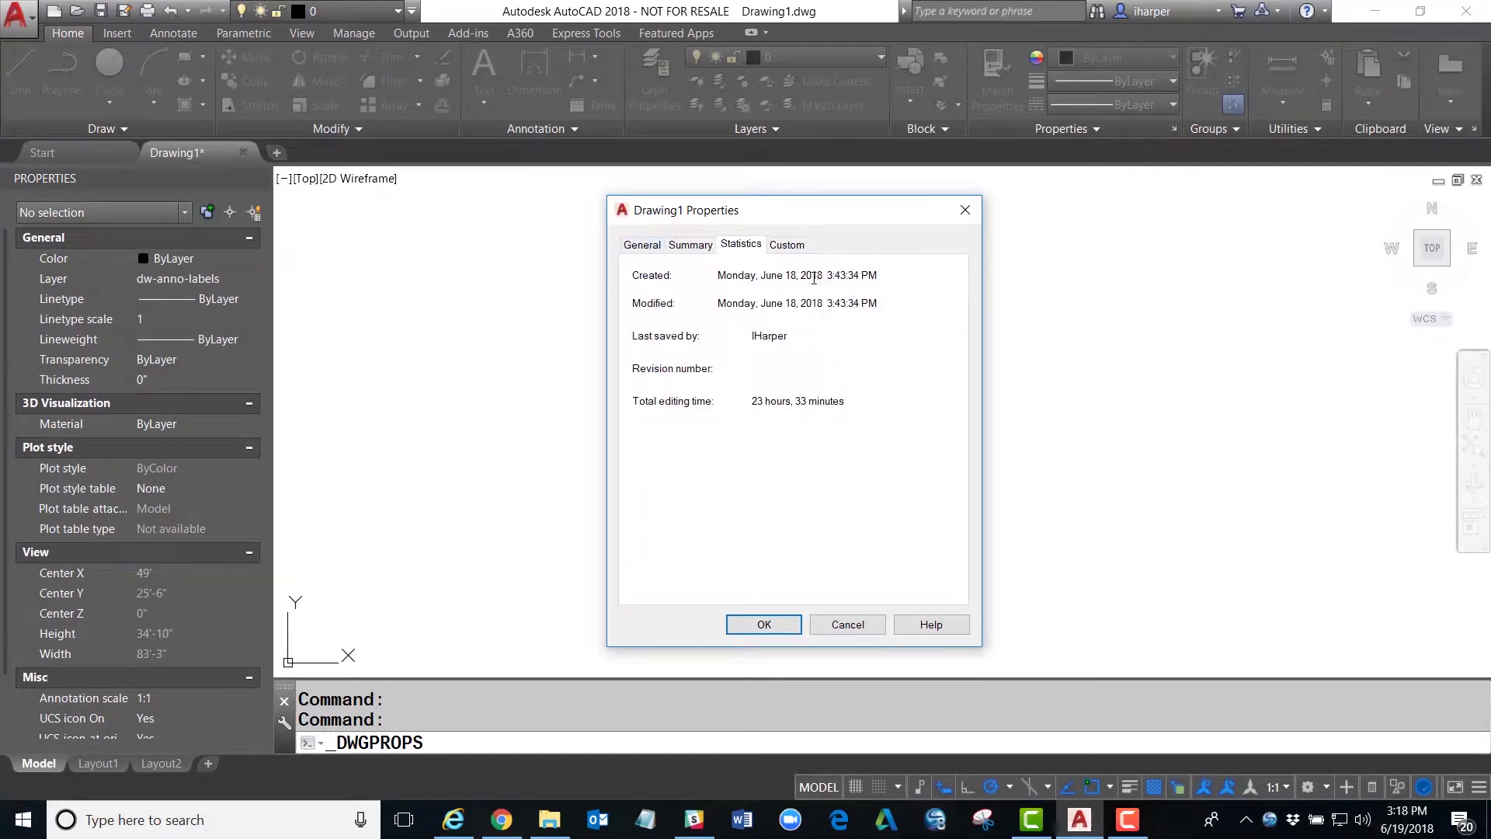
pyautogui.click(788, 245)
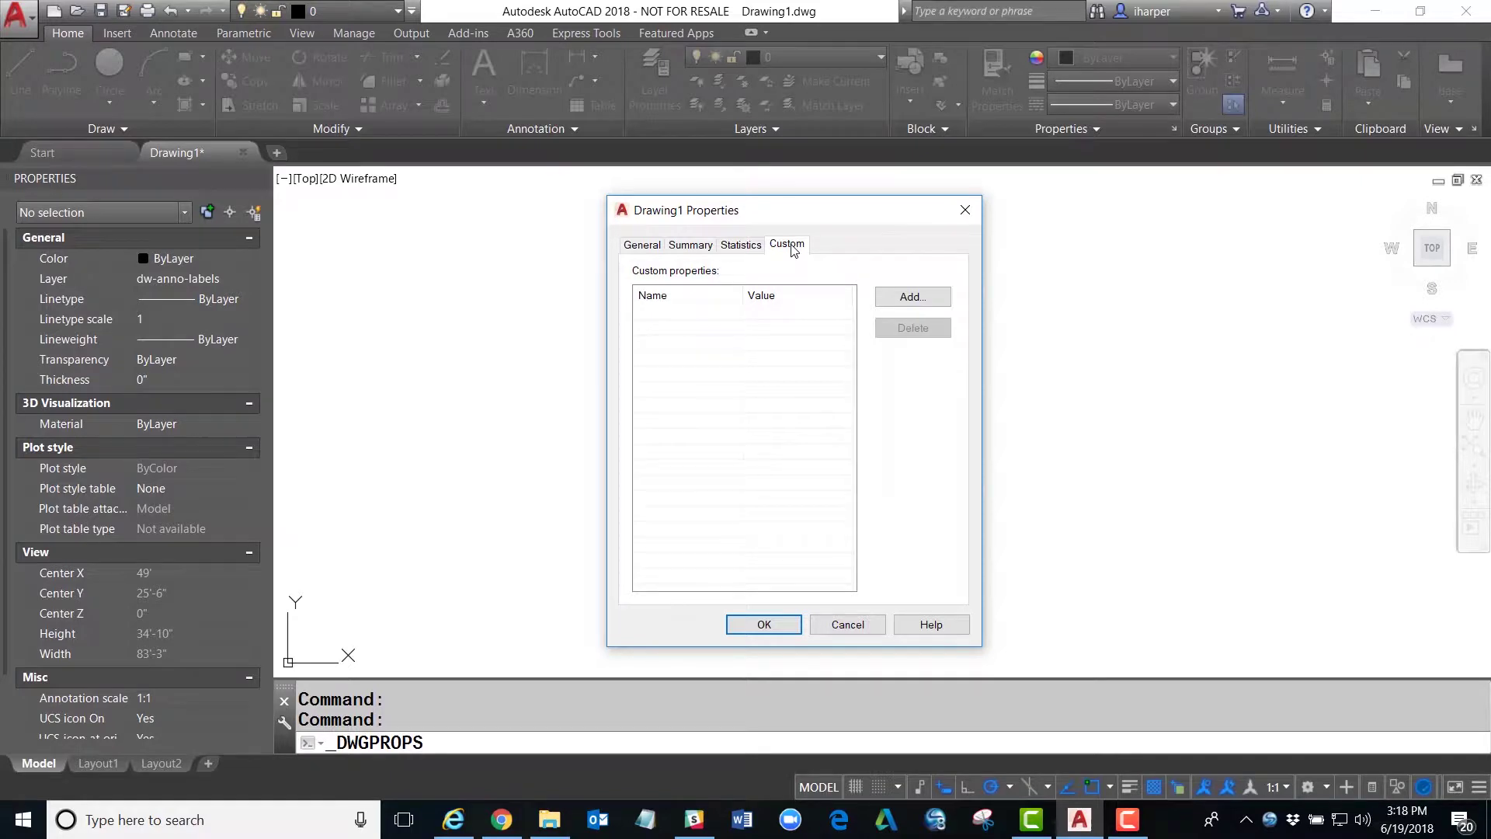
pyautogui.click(910, 300)
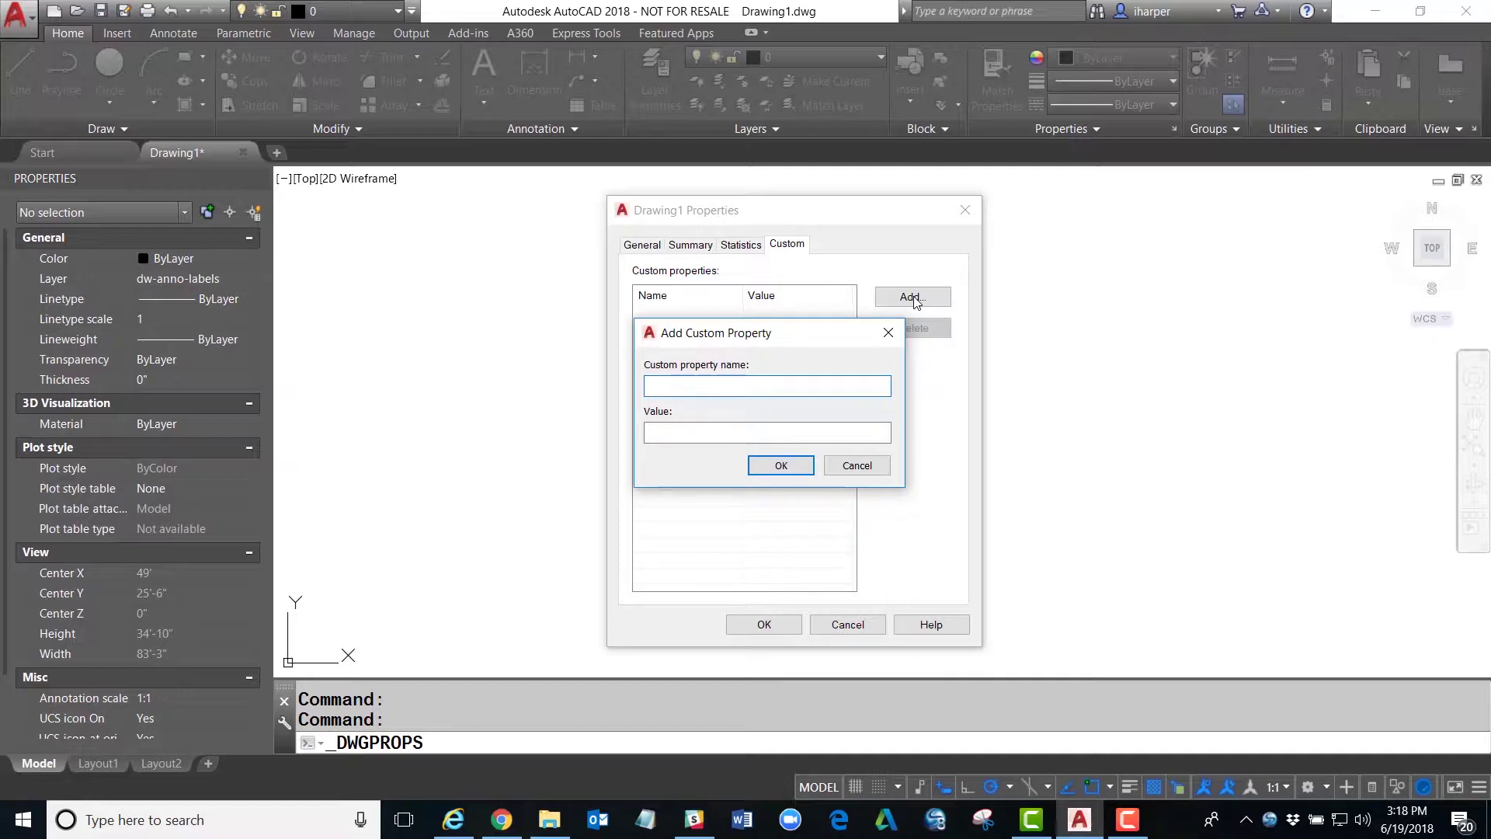
pyautogui.write('Model')
pyautogui.click(718, 433)
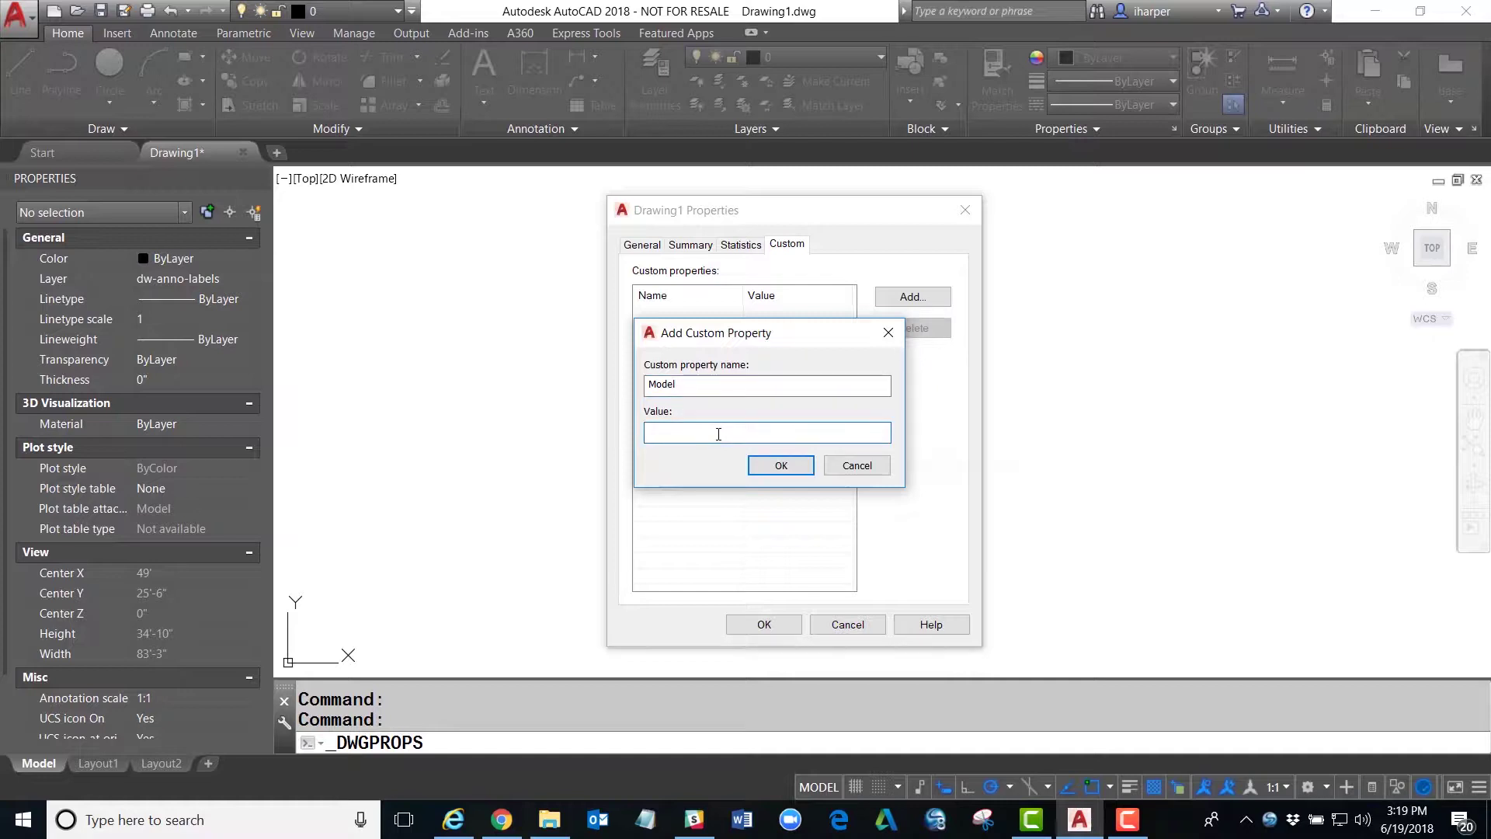
pyautogui.write('abc-123')
pyautogui.click(782, 464)
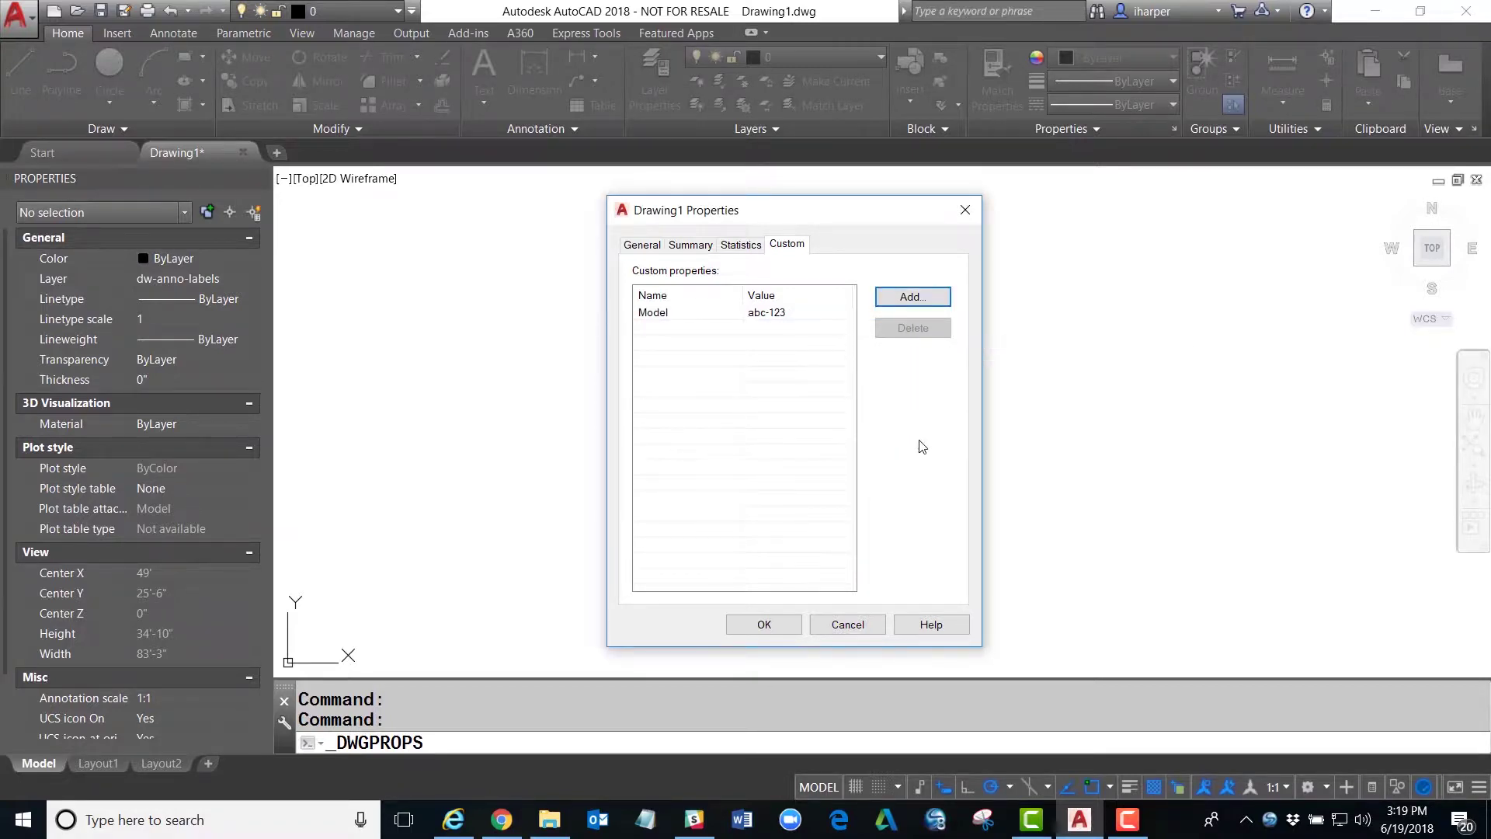
# Confirm the drawing properties, then draw a multiline text box reading 'THE MODEL NUMBER IS'.
pyautogui.click(781, 624)
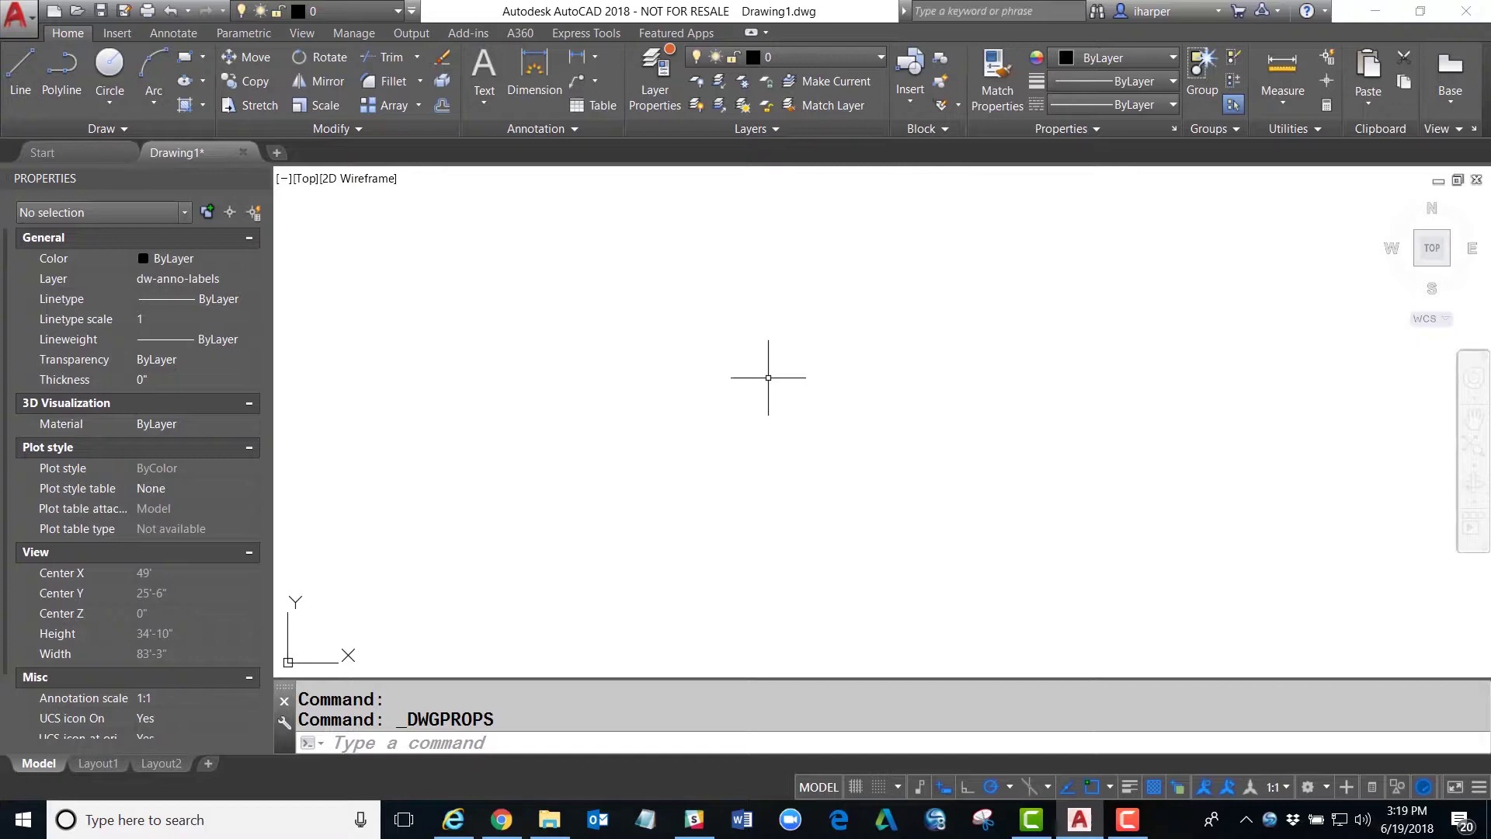
pyautogui.click(489, 103)
pyautogui.click(505, 136)
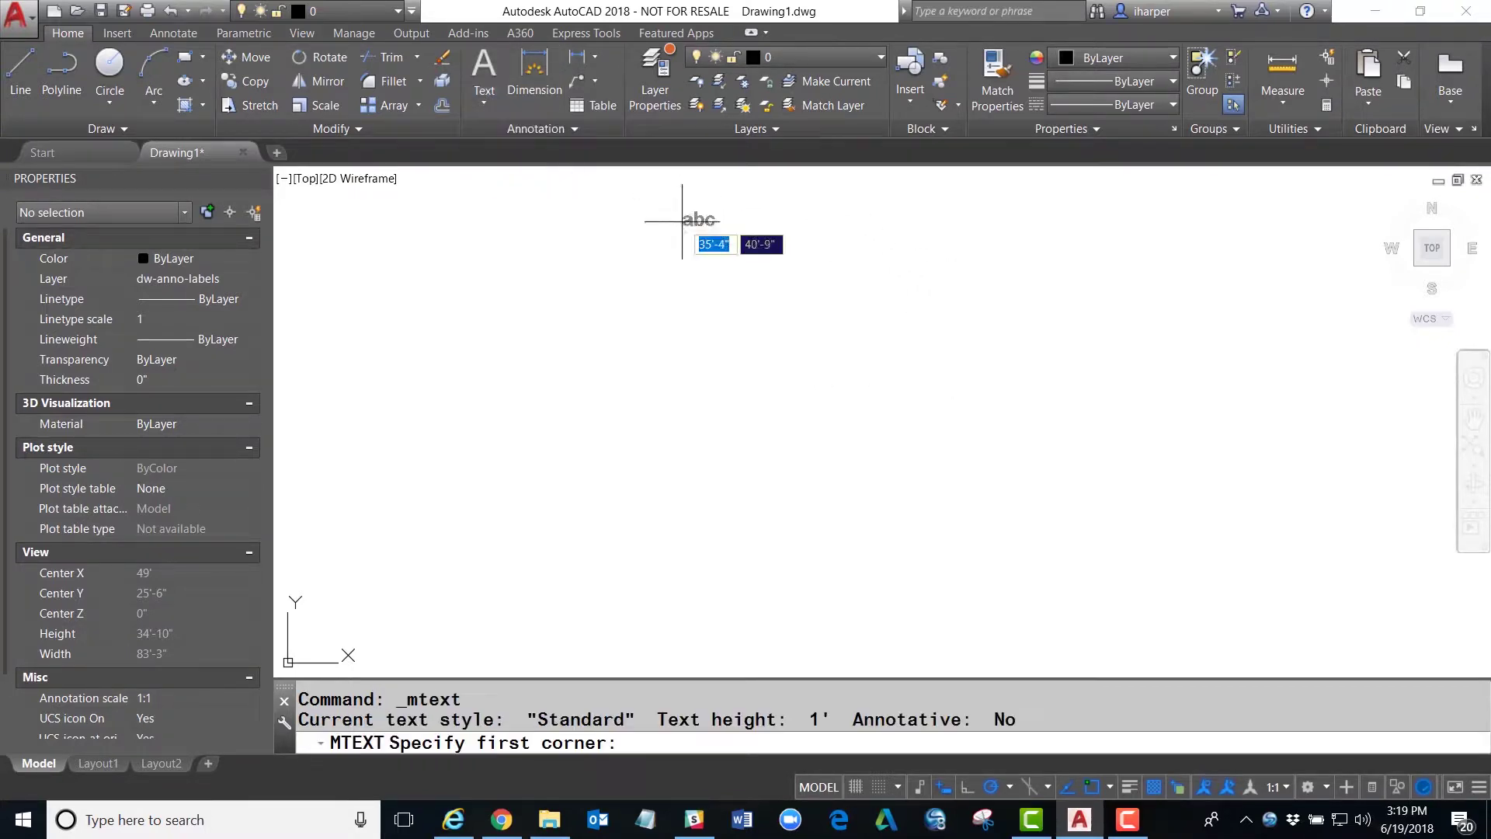
pyautogui.click(556, 298)
pyautogui.click(900, 432)
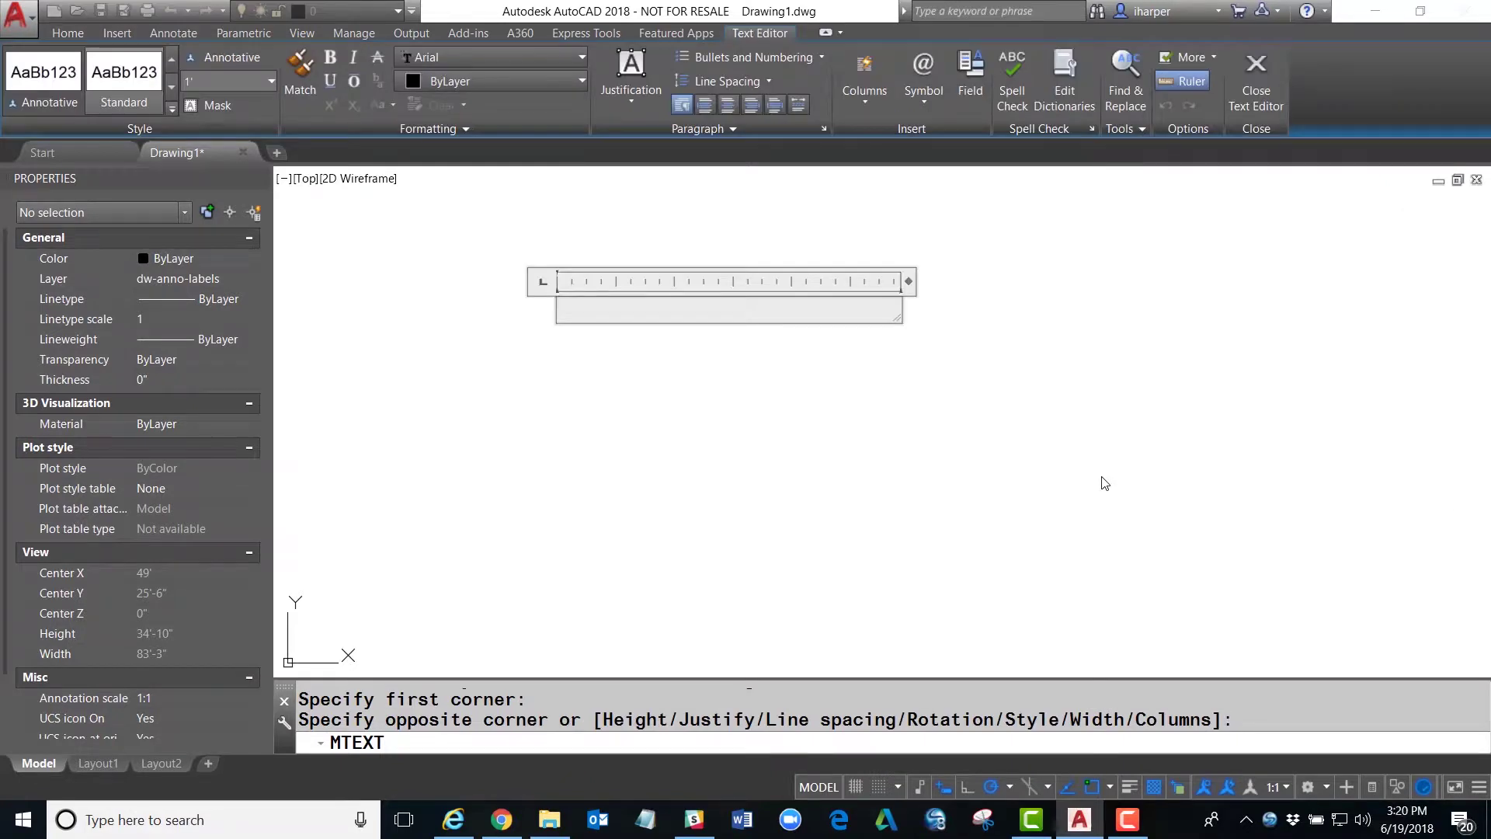
pyautogui.write('THE MODEL NUMB')
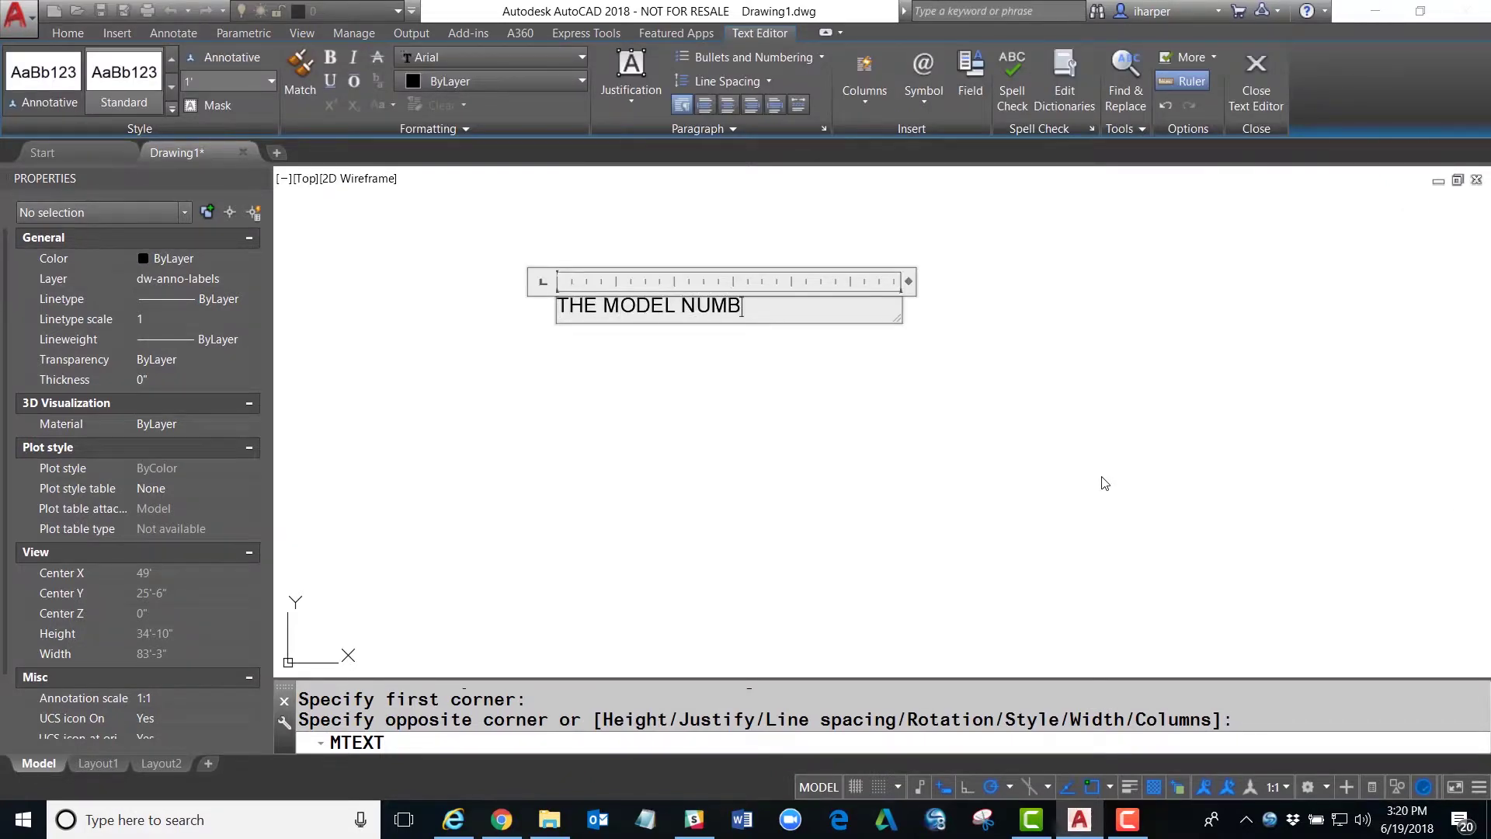
pyautogui.write('ER IS')
# Insert a field into the note, choosing the custom Model property from all categories.
pyautogui.click(975, 92)
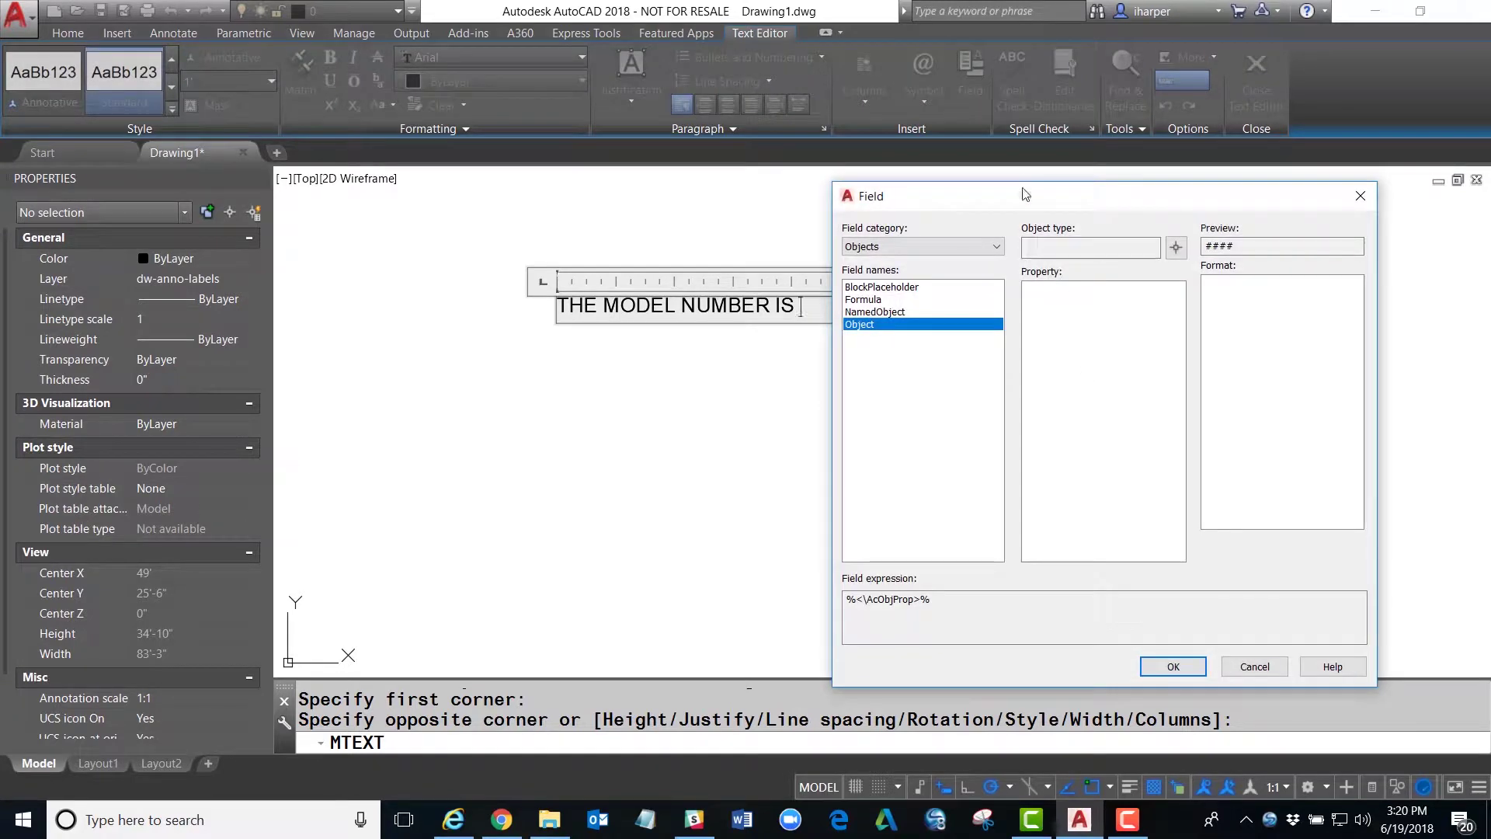
pyautogui.moveTo(1024, 194); pyautogui.dragTo(821, 210)
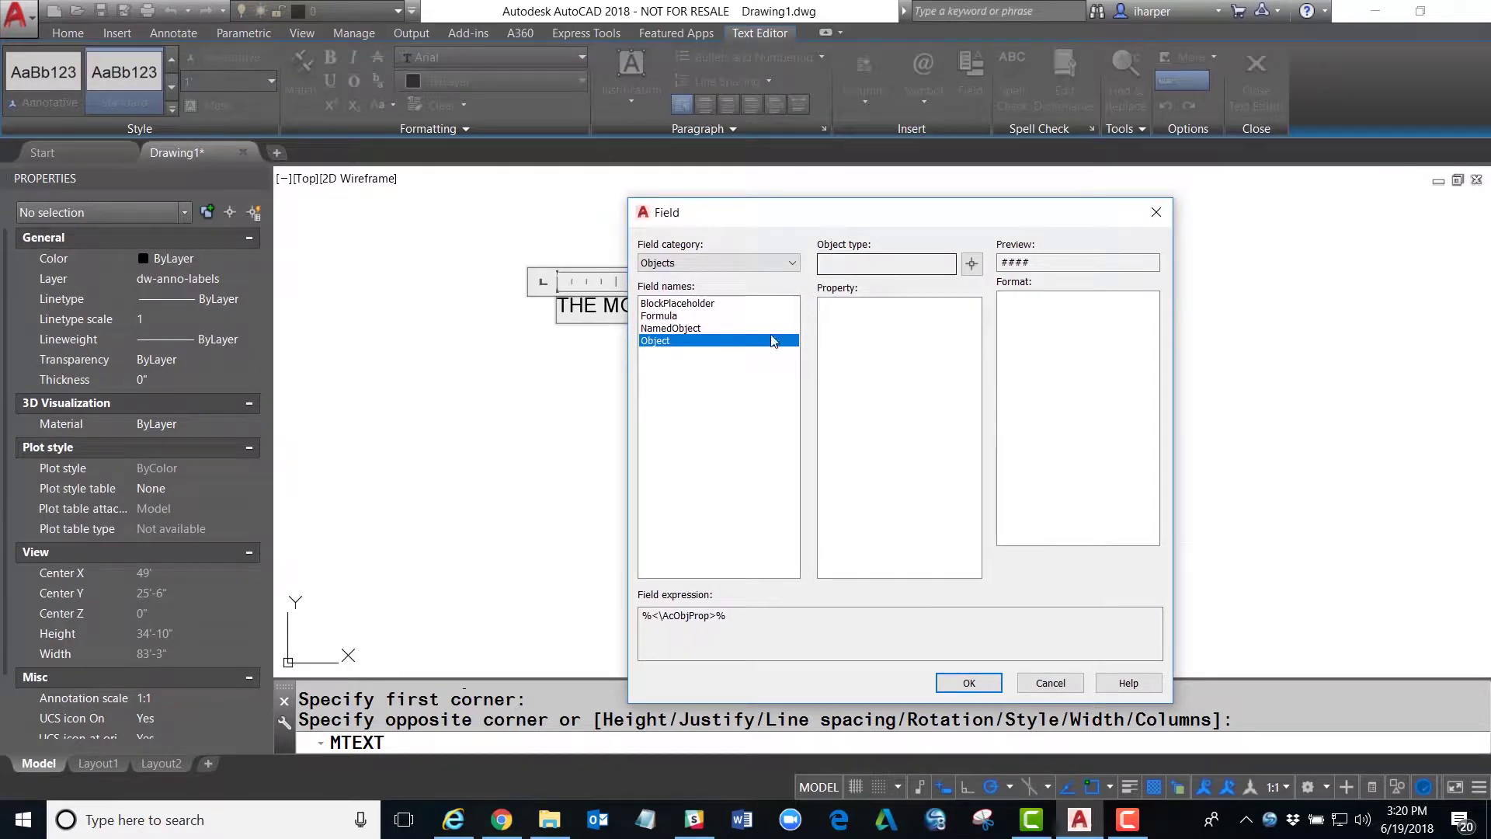
pyautogui.click(763, 264)
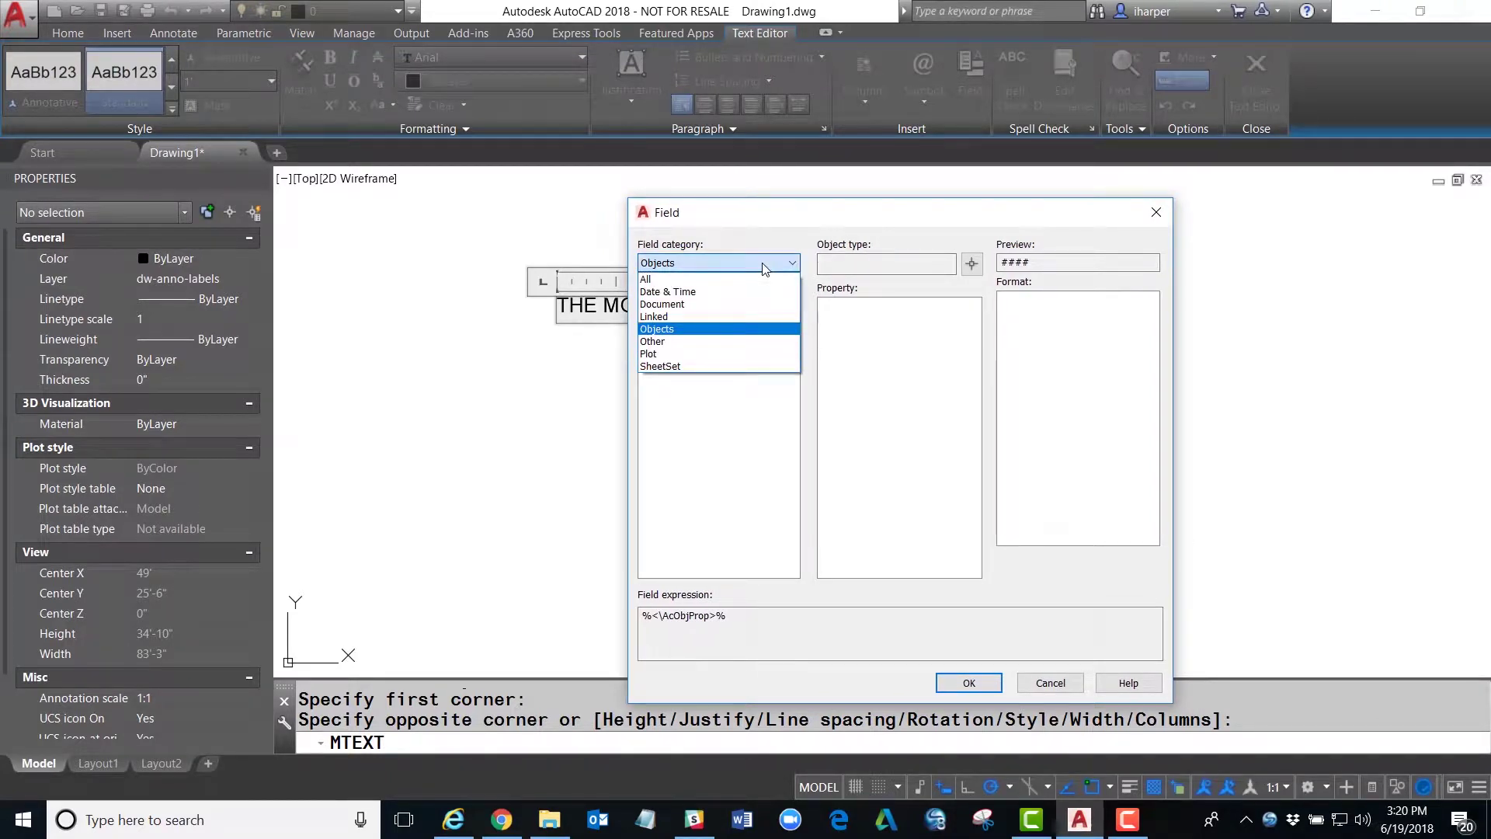
pyautogui.click(764, 279)
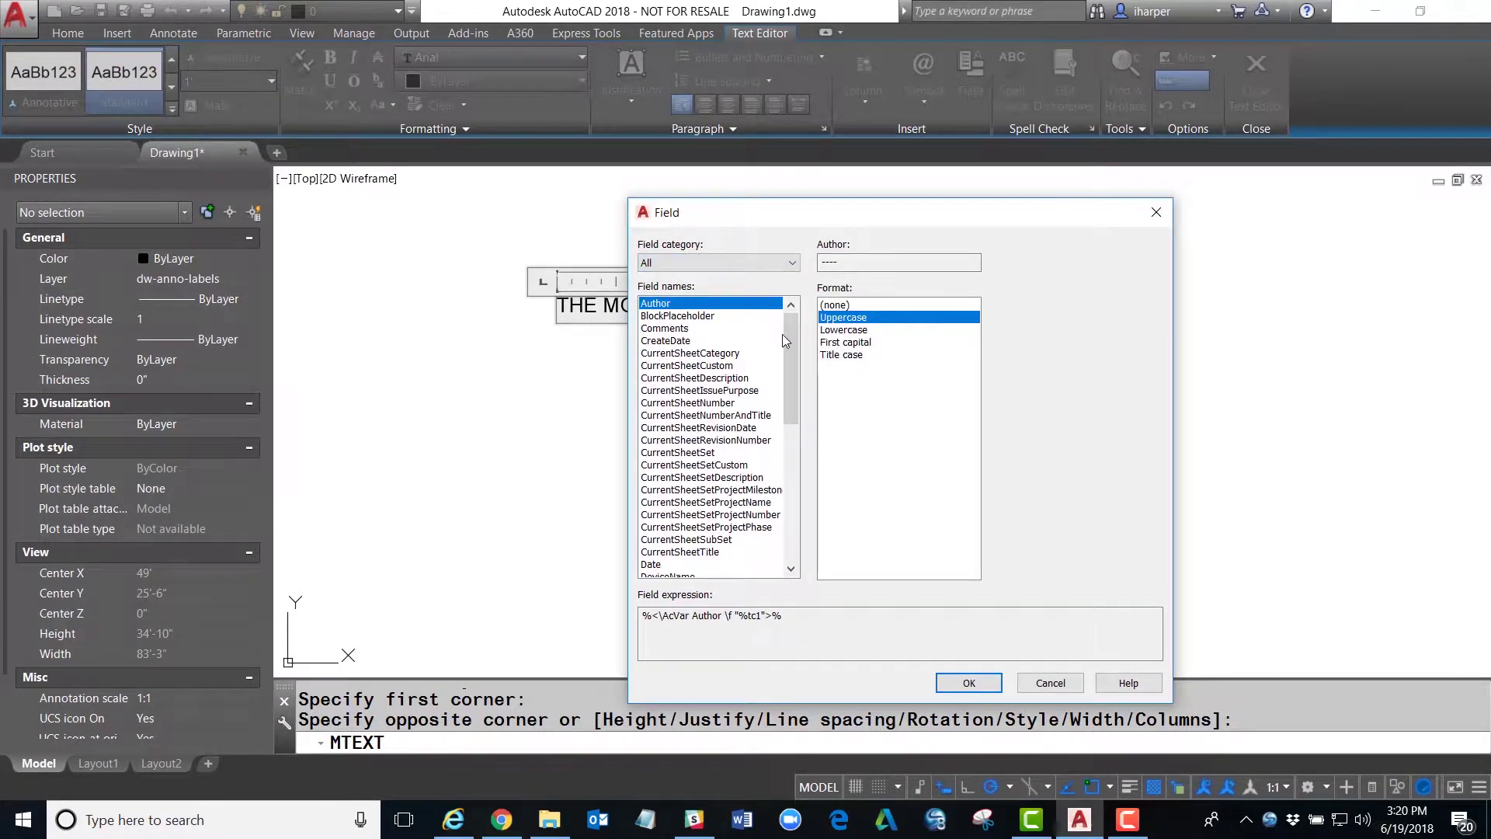
pyautogui.moveTo(789, 339); pyautogui.dragTo(794, 429)
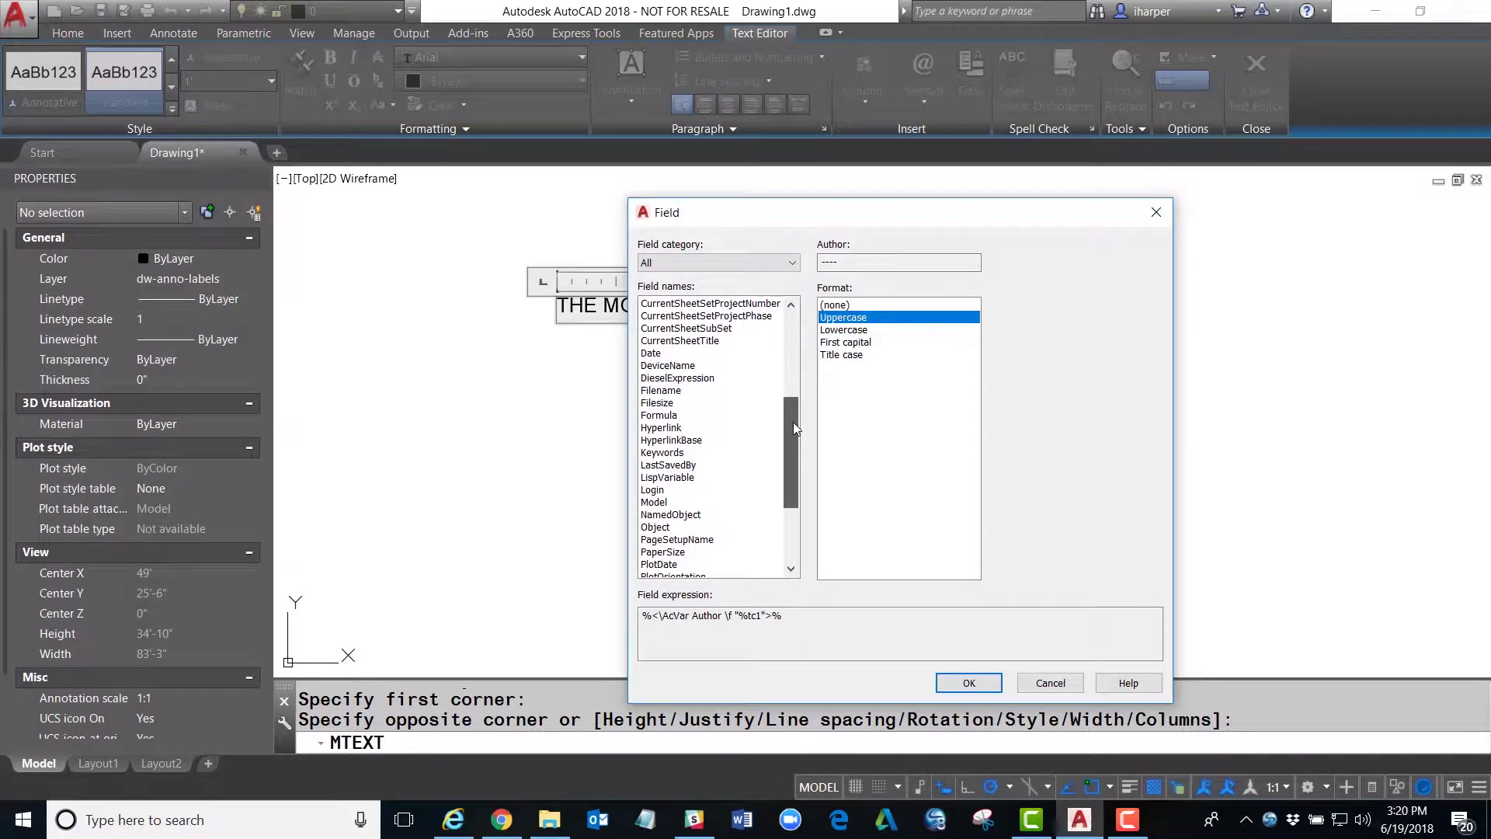
pyautogui.click(668, 502)
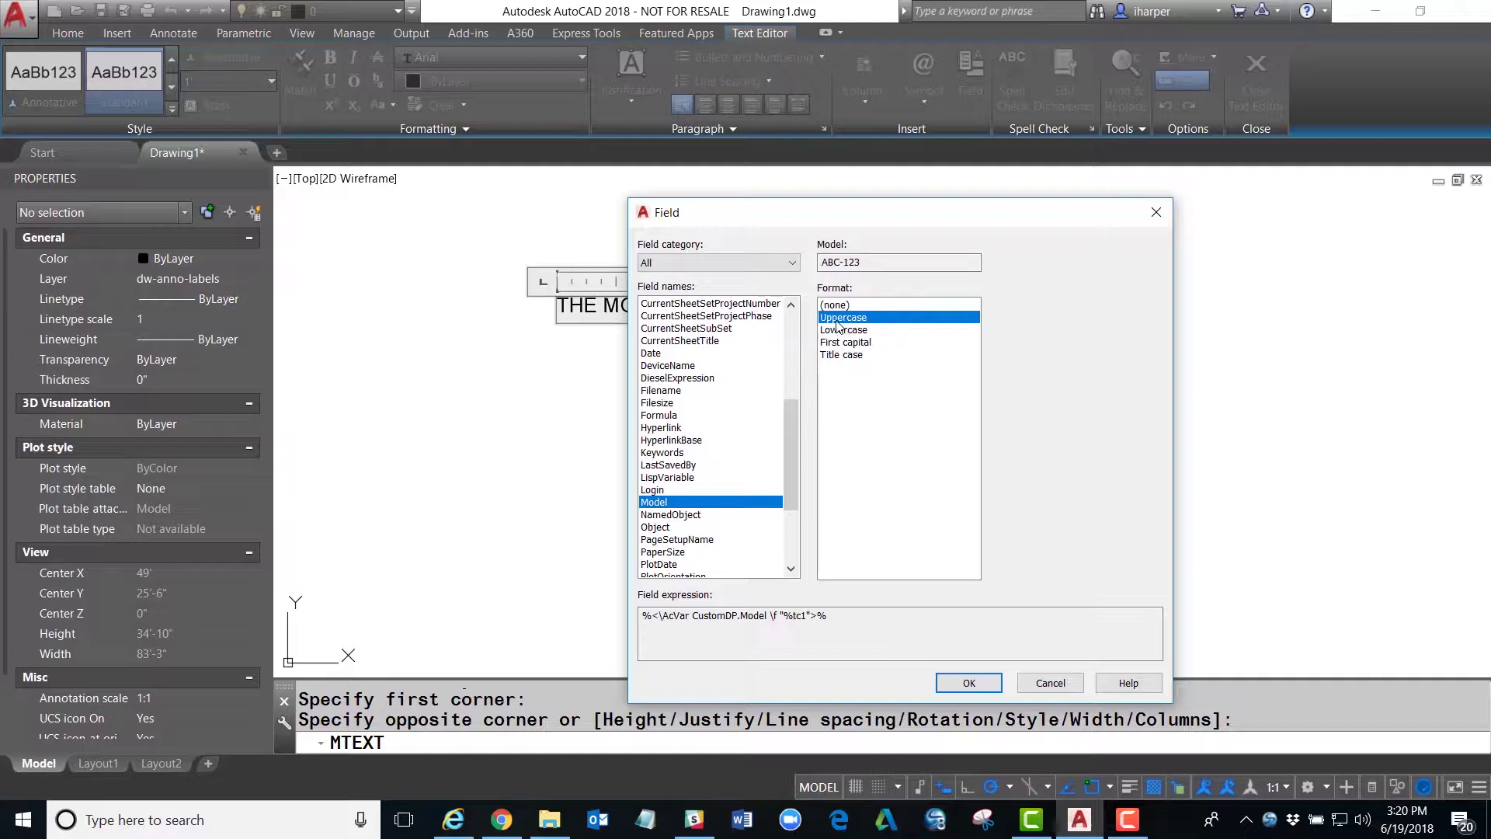
# Format the Model field as Uppercase (ABC-123), insert it, and finish editing the note.
pyautogui.click(868, 329)
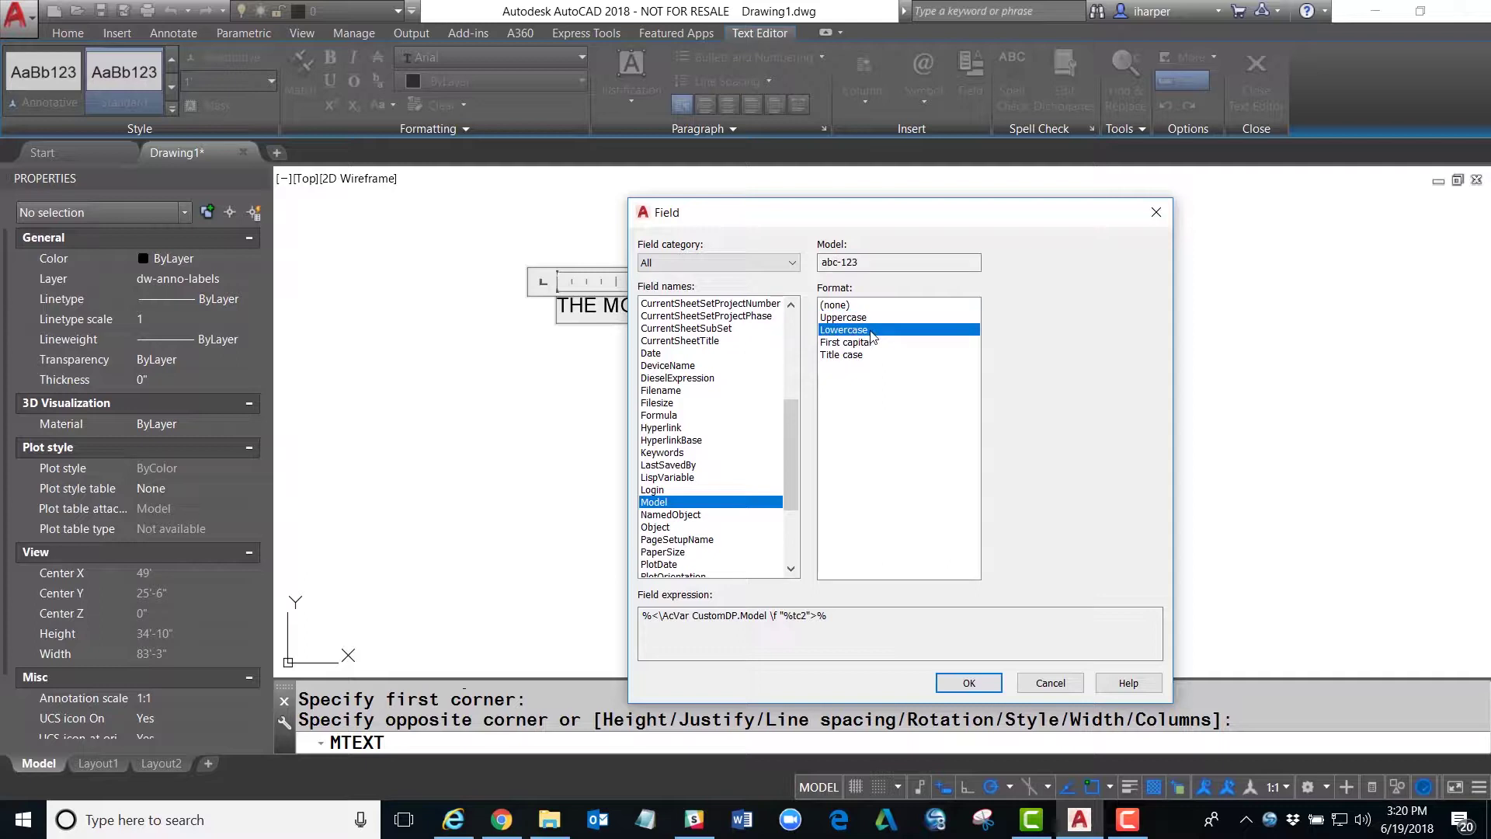
pyautogui.click(863, 343)
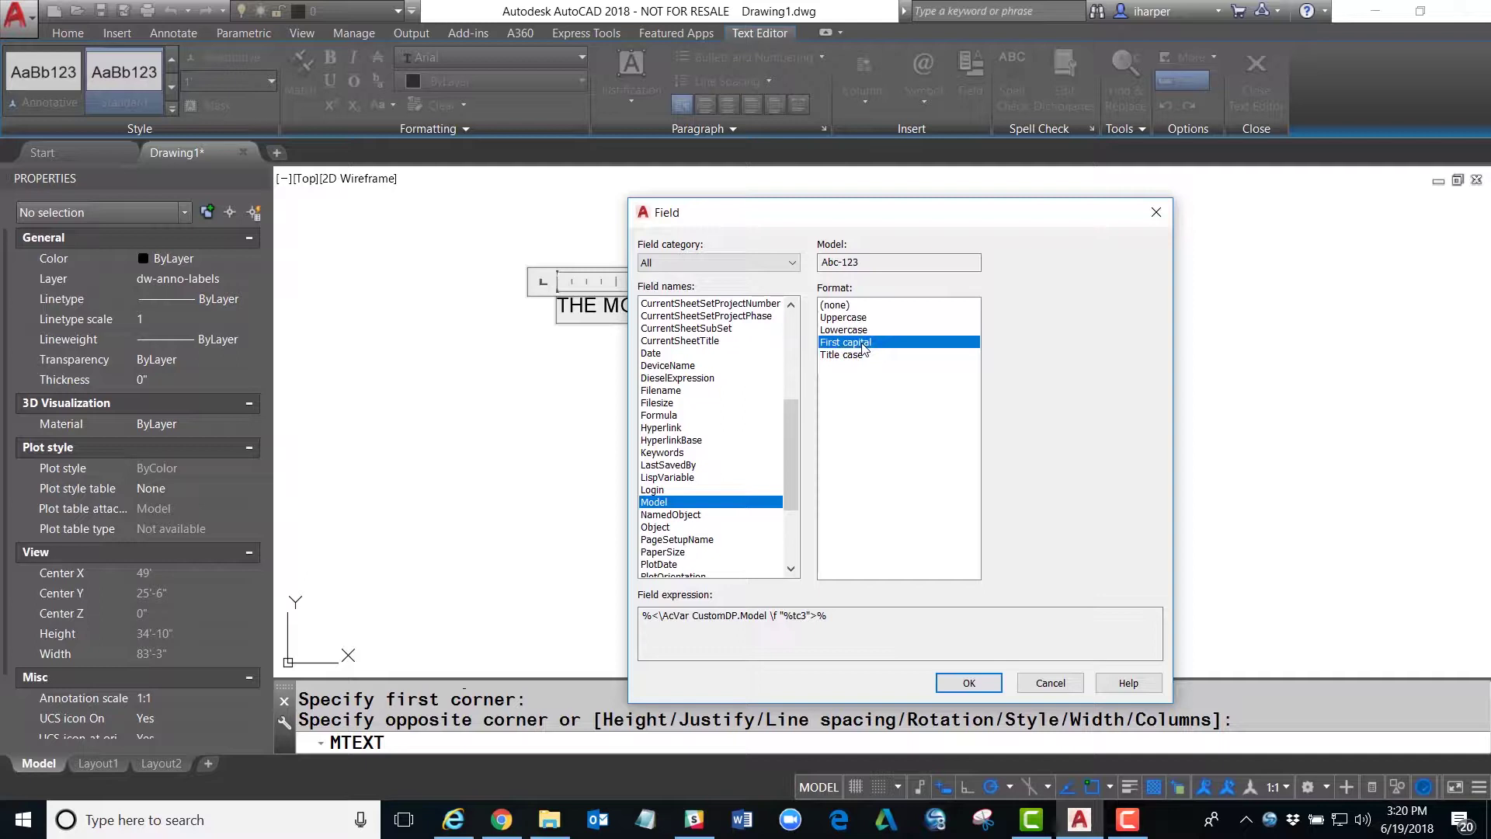
pyautogui.click(863, 355)
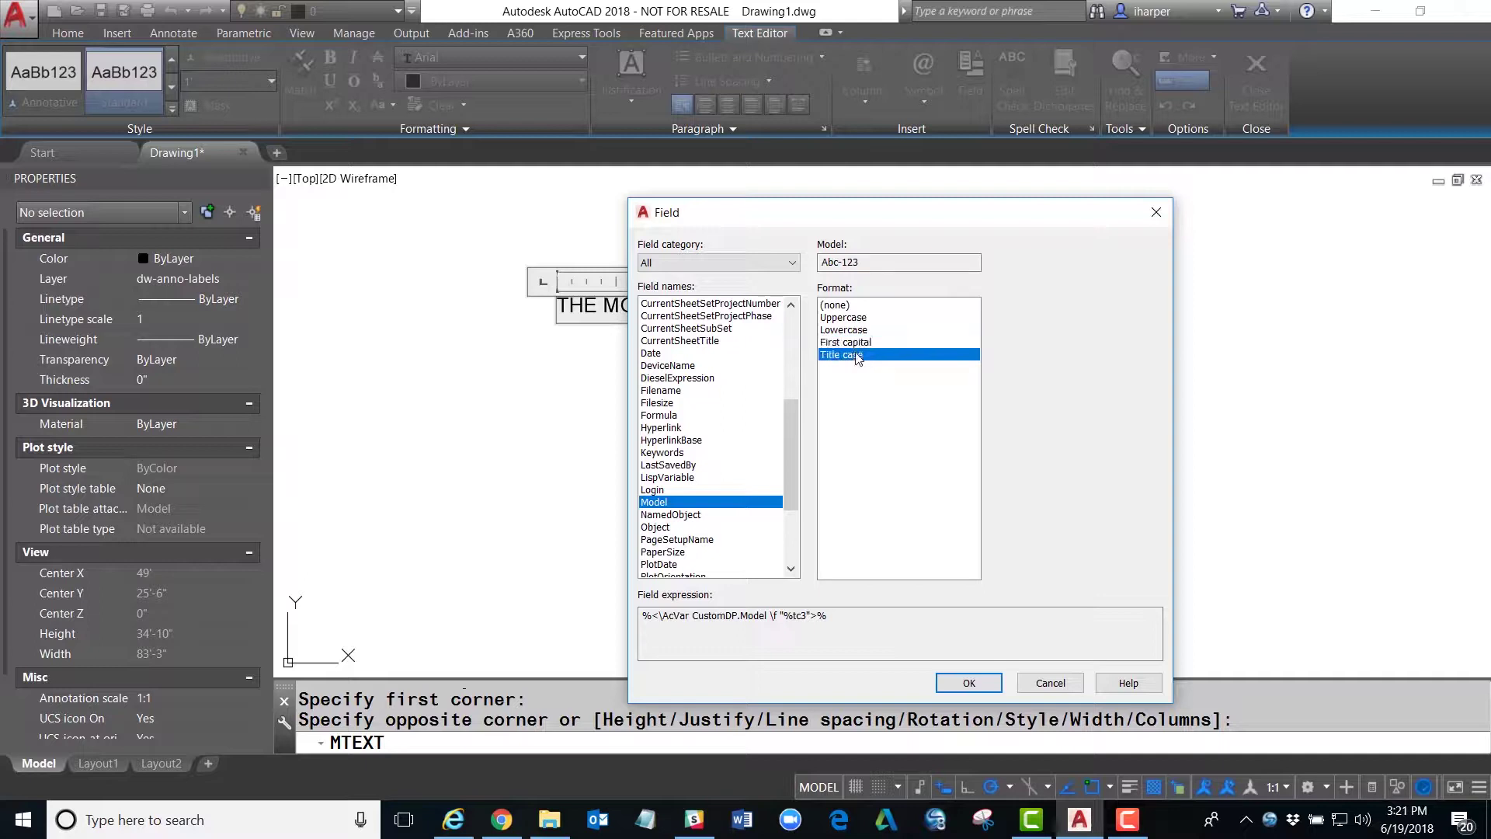
pyautogui.click(863, 305)
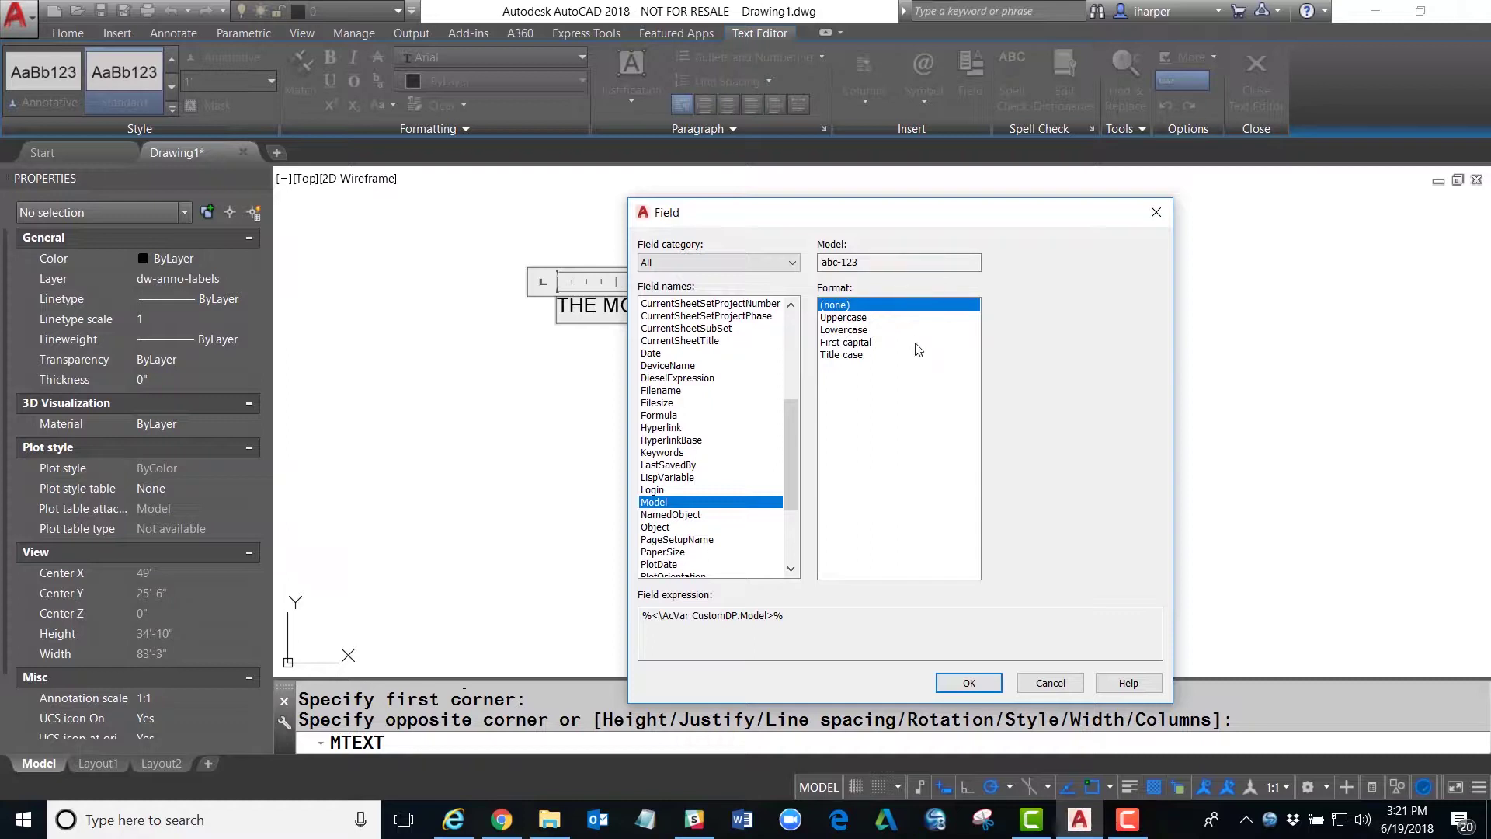
pyautogui.click(862, 317)
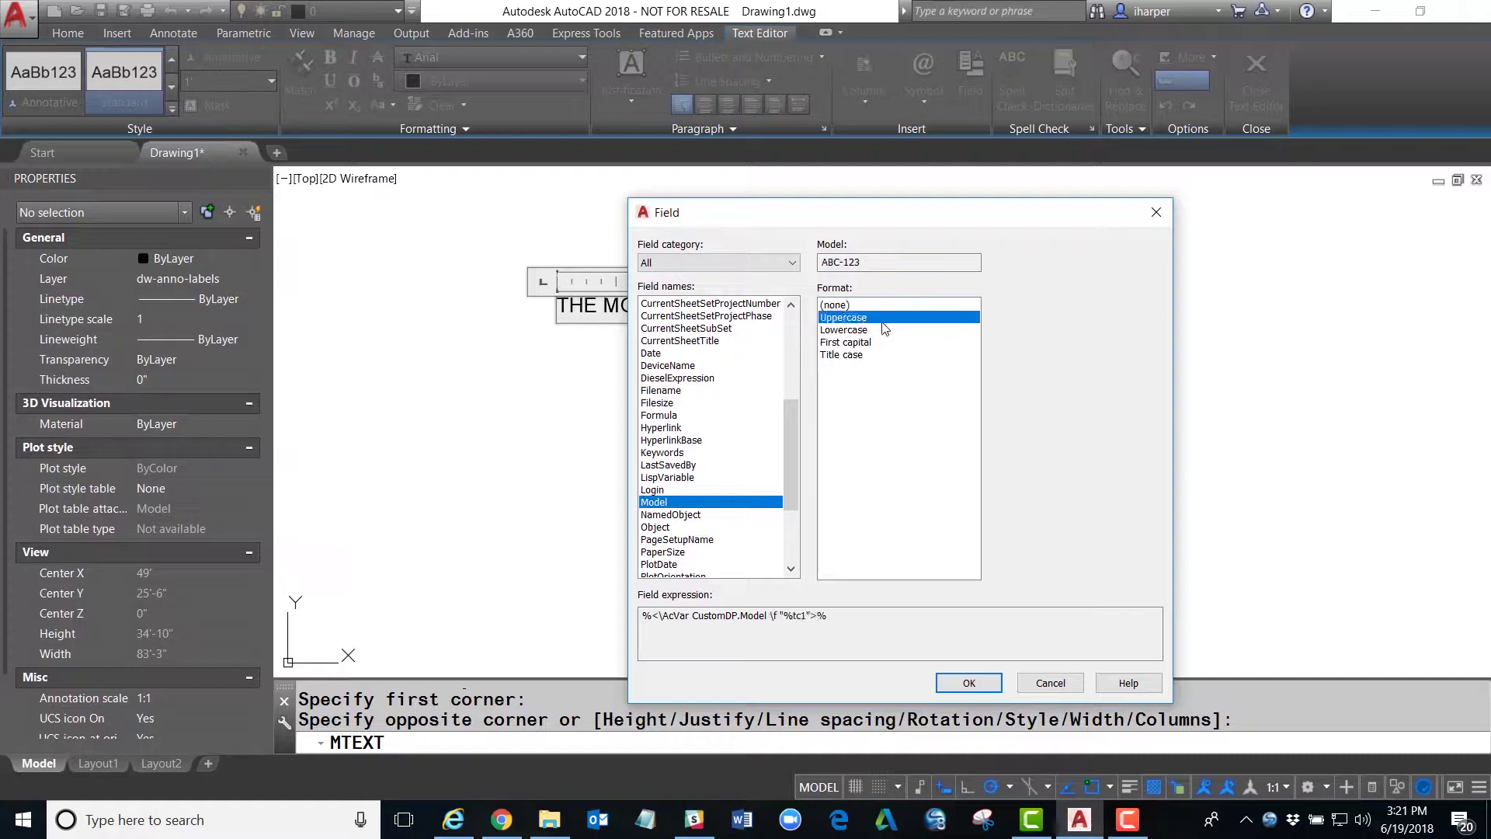
pyautogui.click(968, 682)
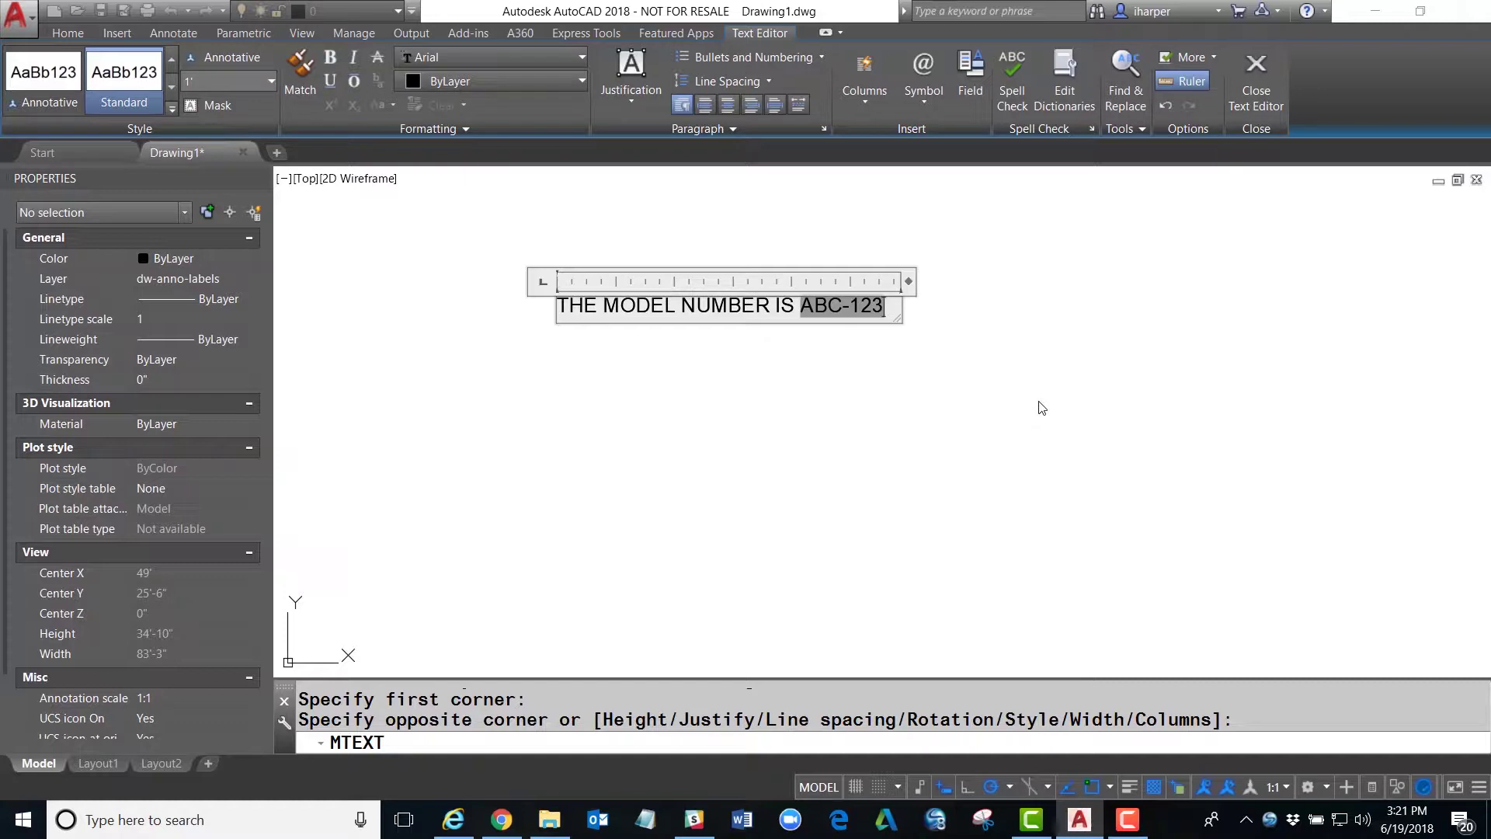
pyautogui.click(1004, 348)
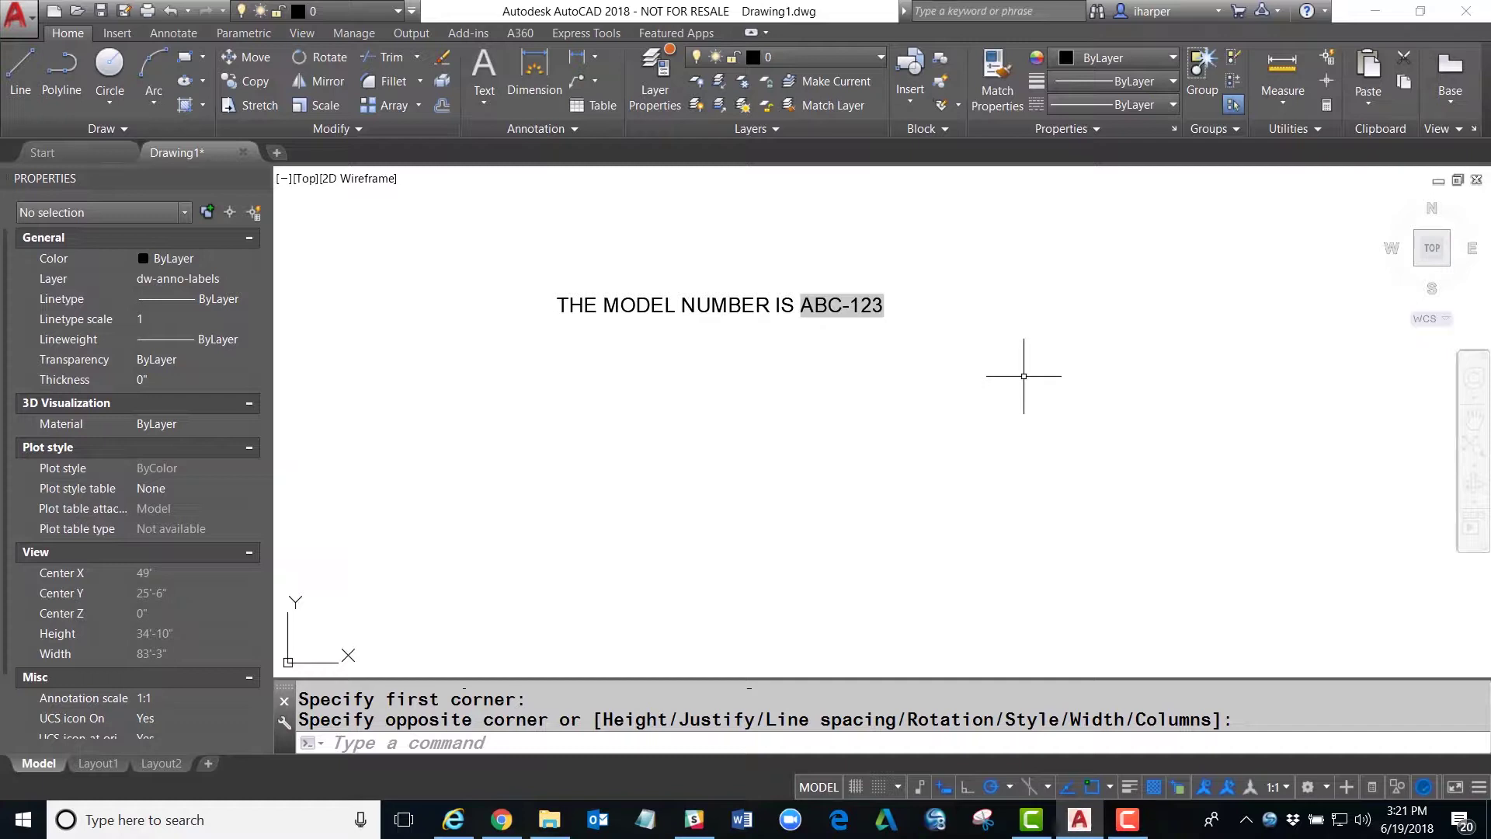
pyautogui.click(877, 301)
pyautogui.write('plot')
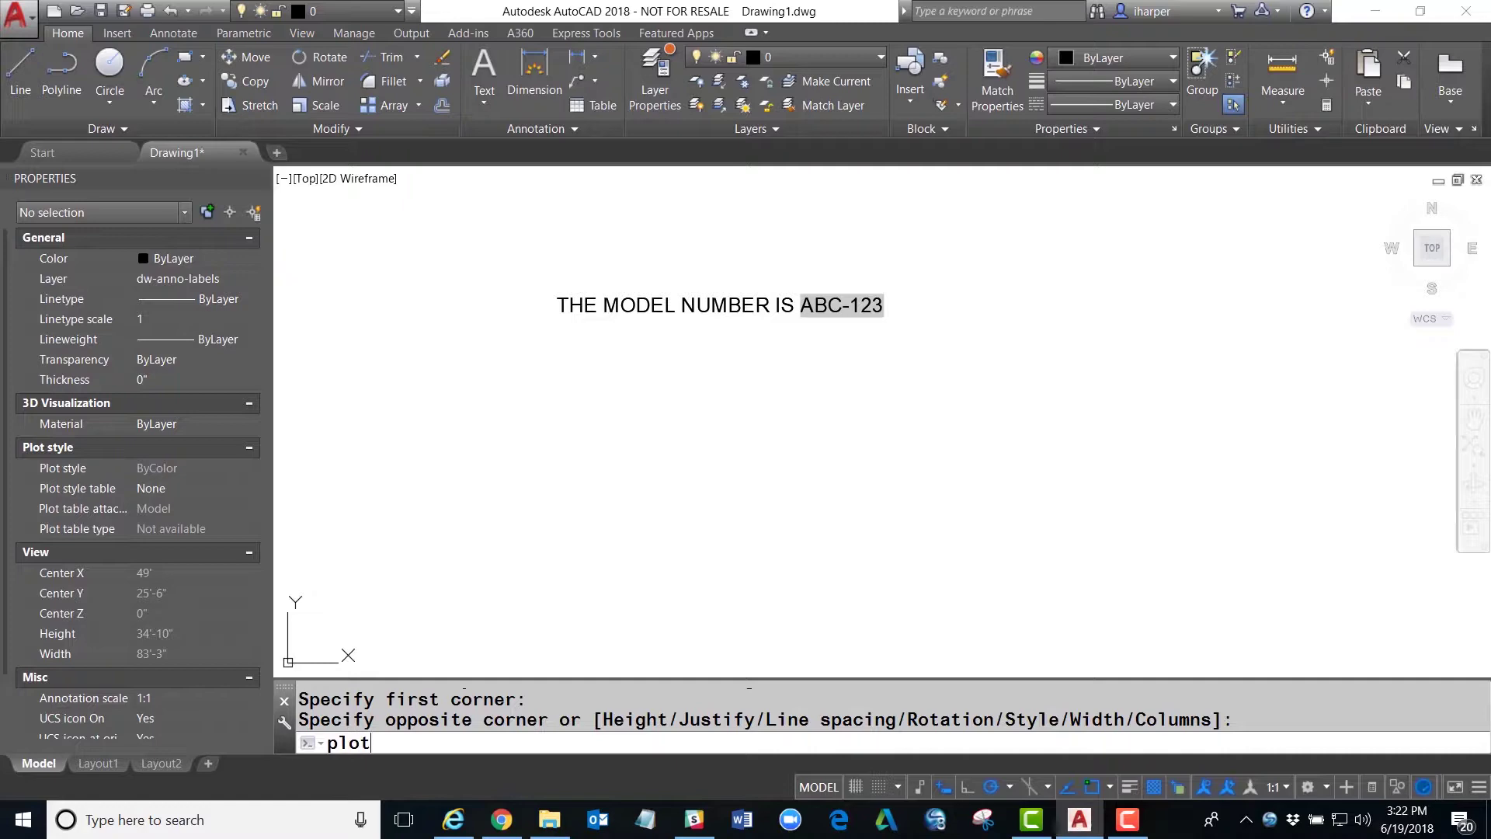
pyautogui.press('Return')
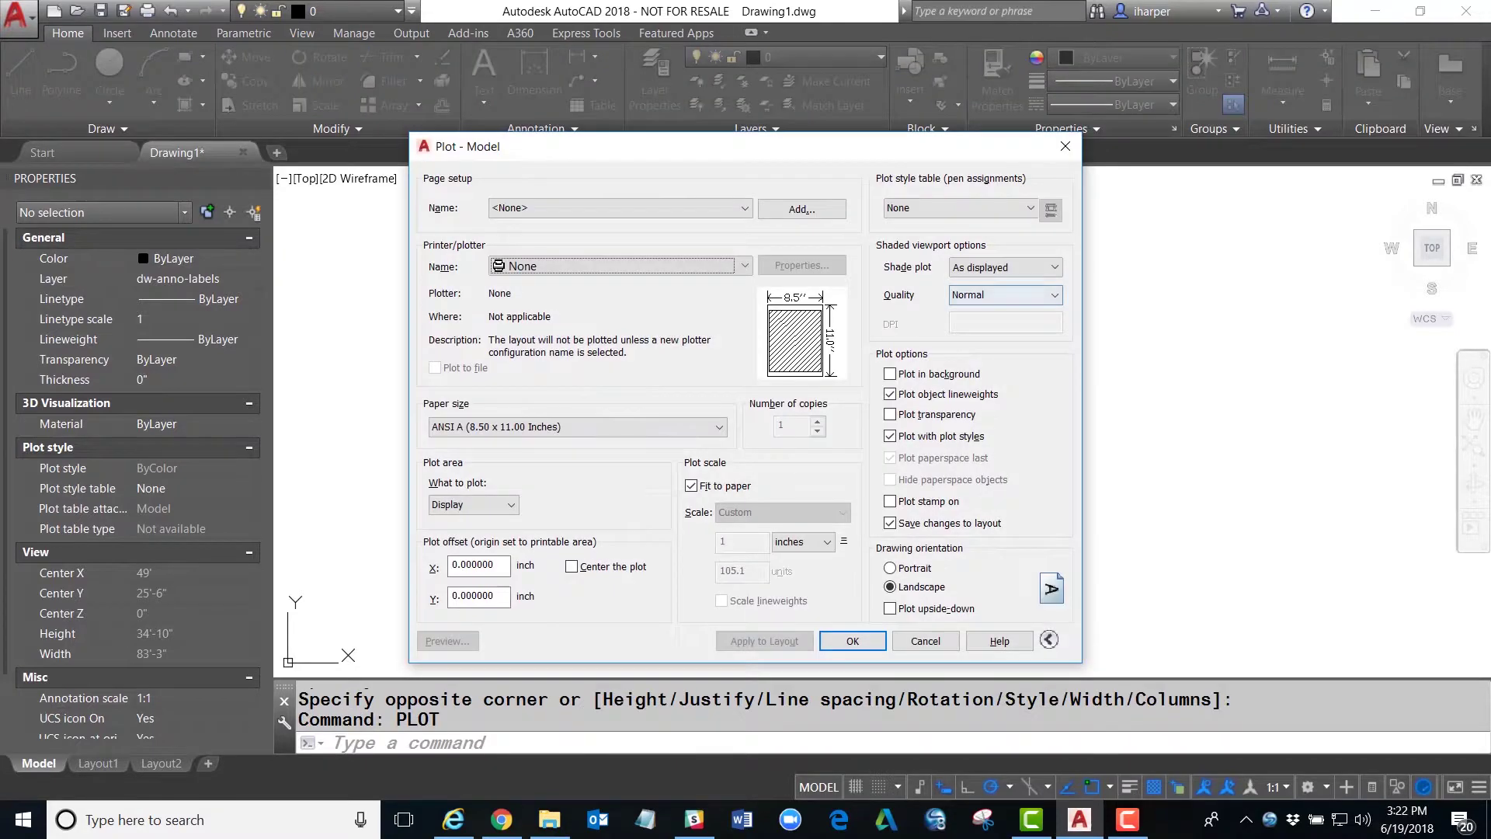
pyautogui.click(746, 267)
pyautogui.click(543, 487)
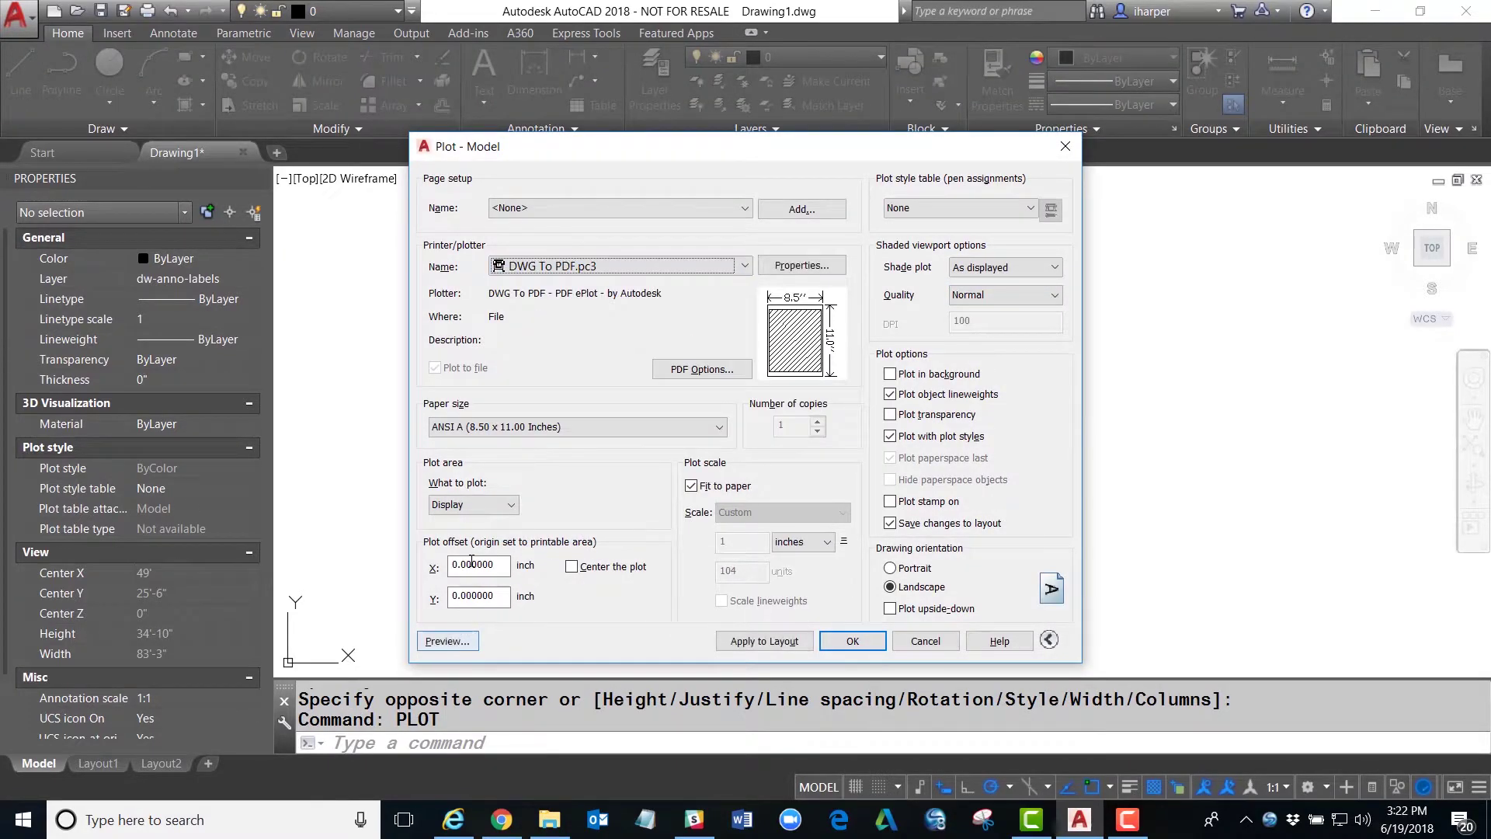
pyautogui.click(448, 640)
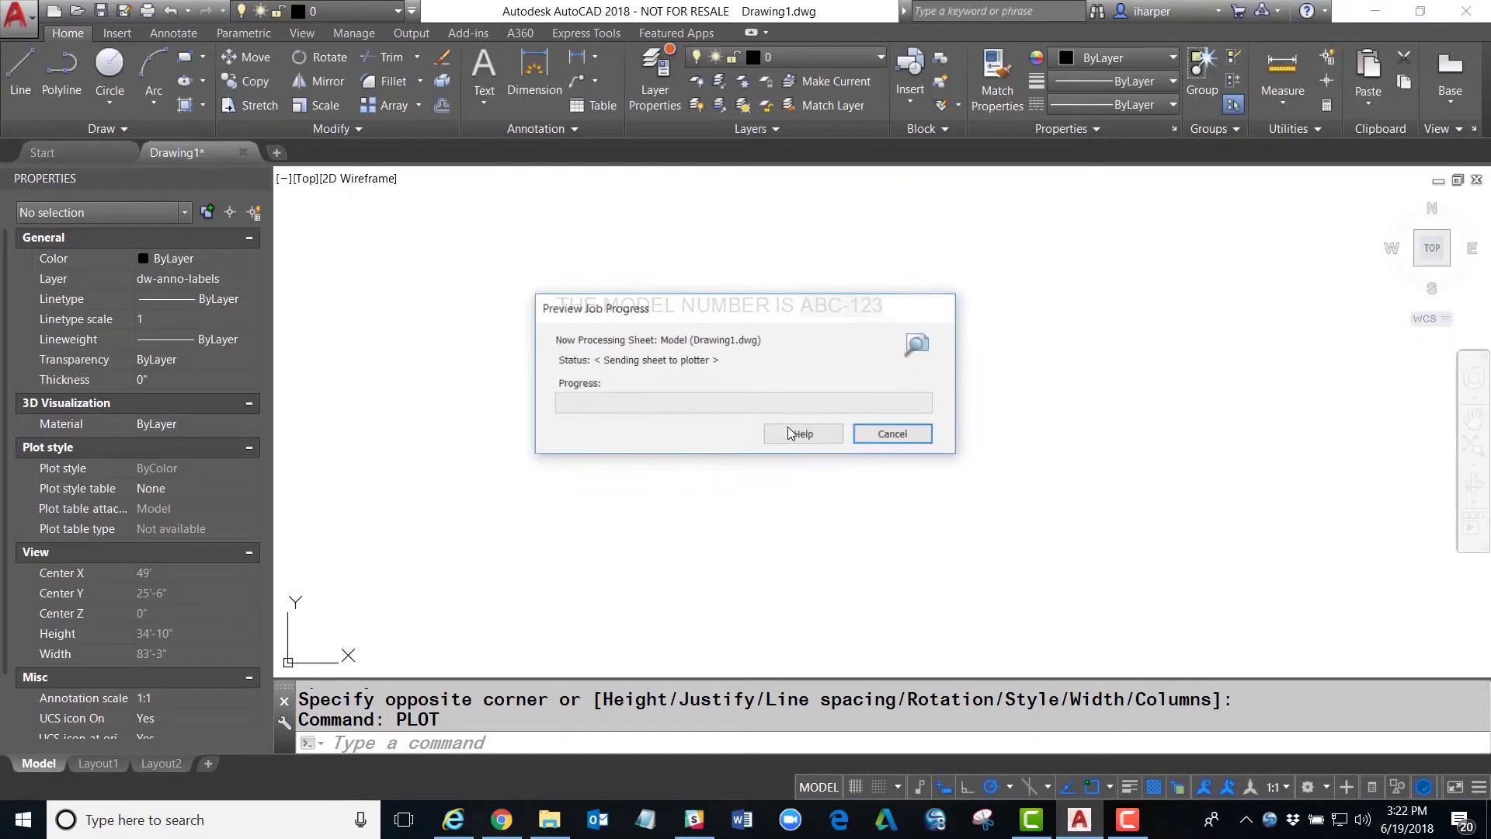
pyautogui.scroll(5, 715, 496)
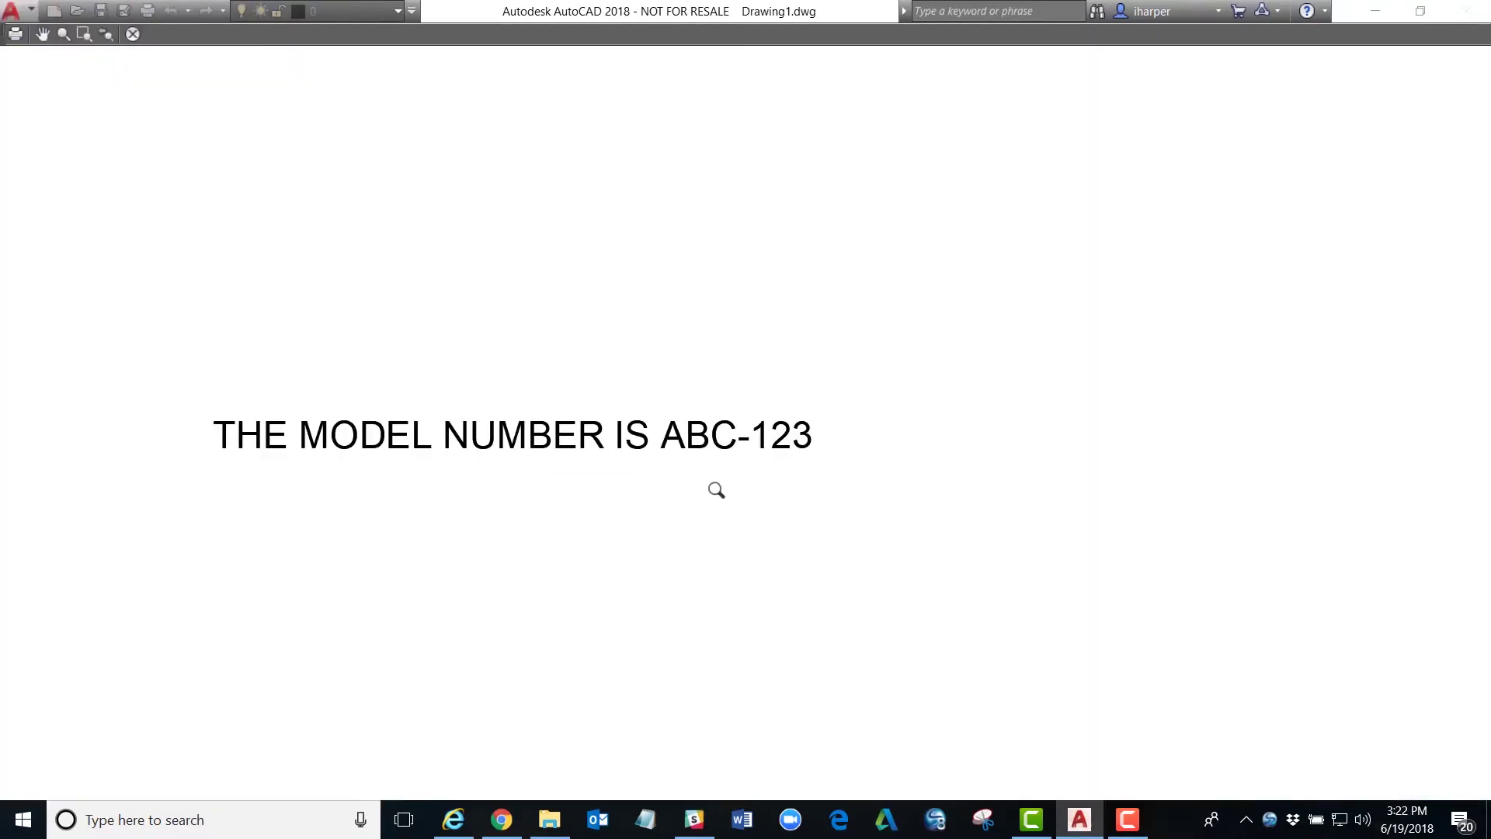
pyautogui.press('Escape')
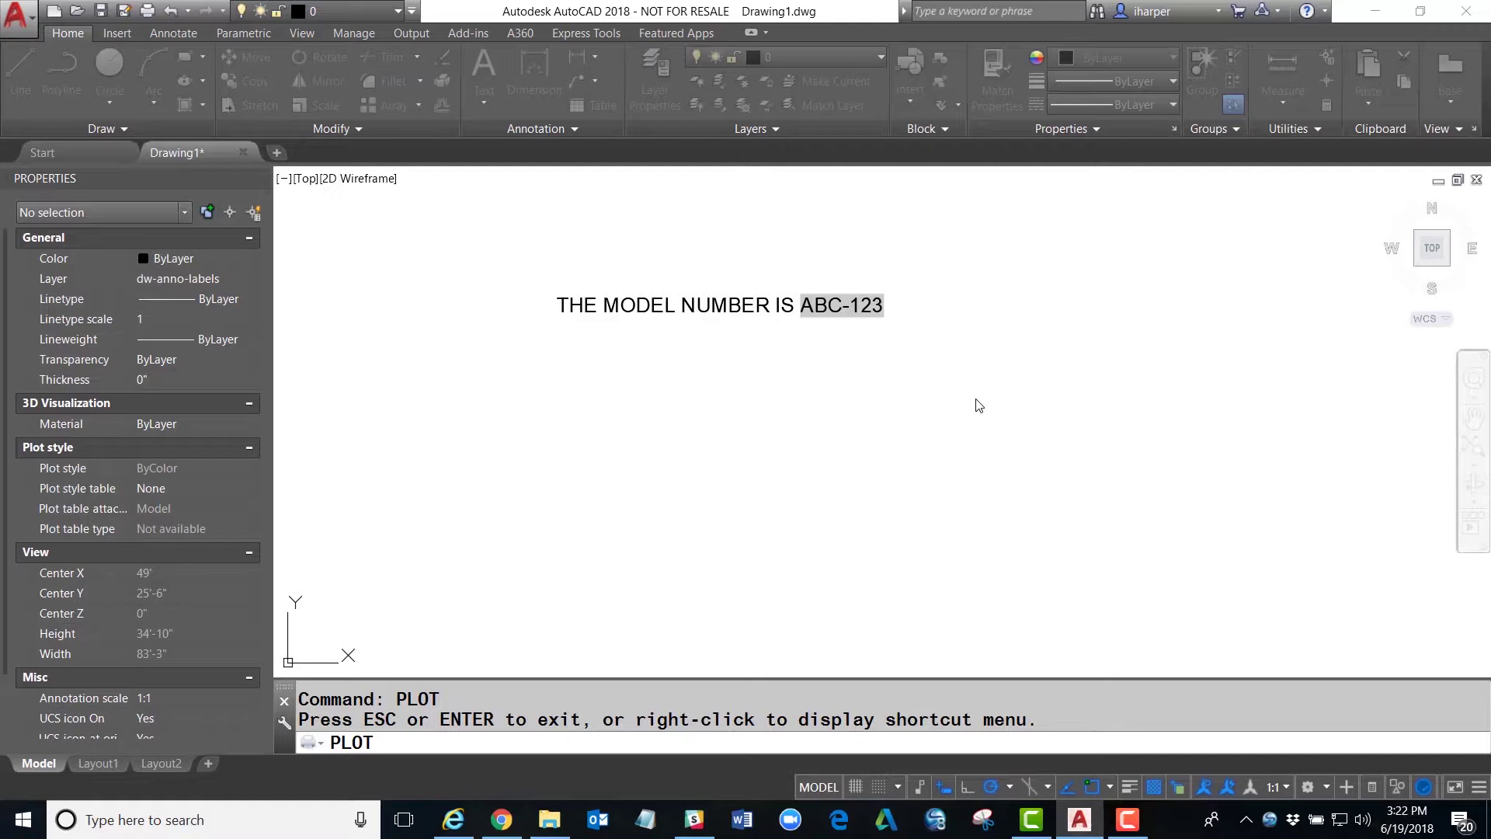
# Copy the ABC-123 note with COPY to spots lower left, right of centre and top right.
pyautogui.press('Escape')
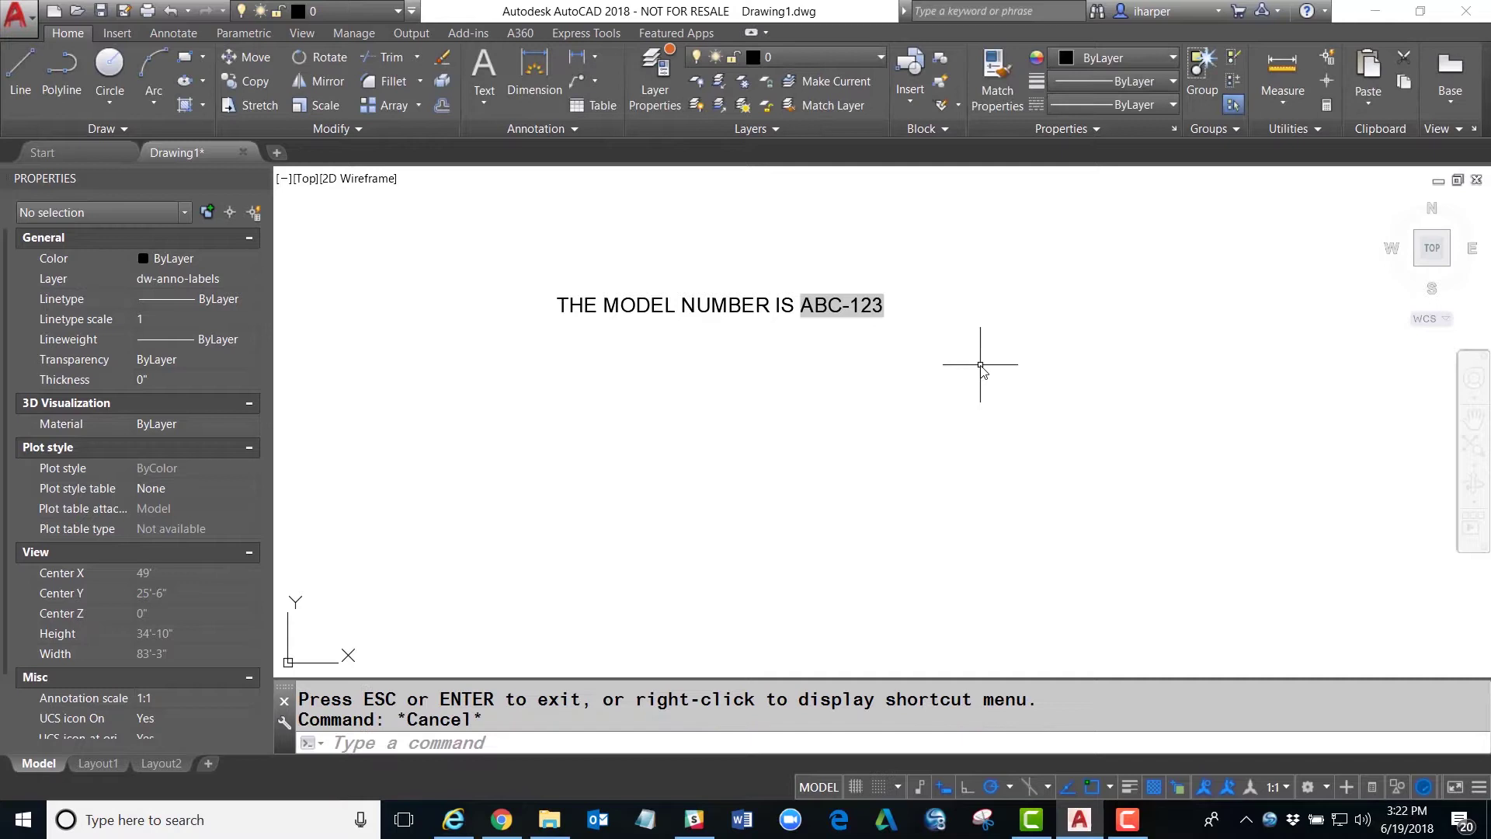
pyautogui.click(727, 311)
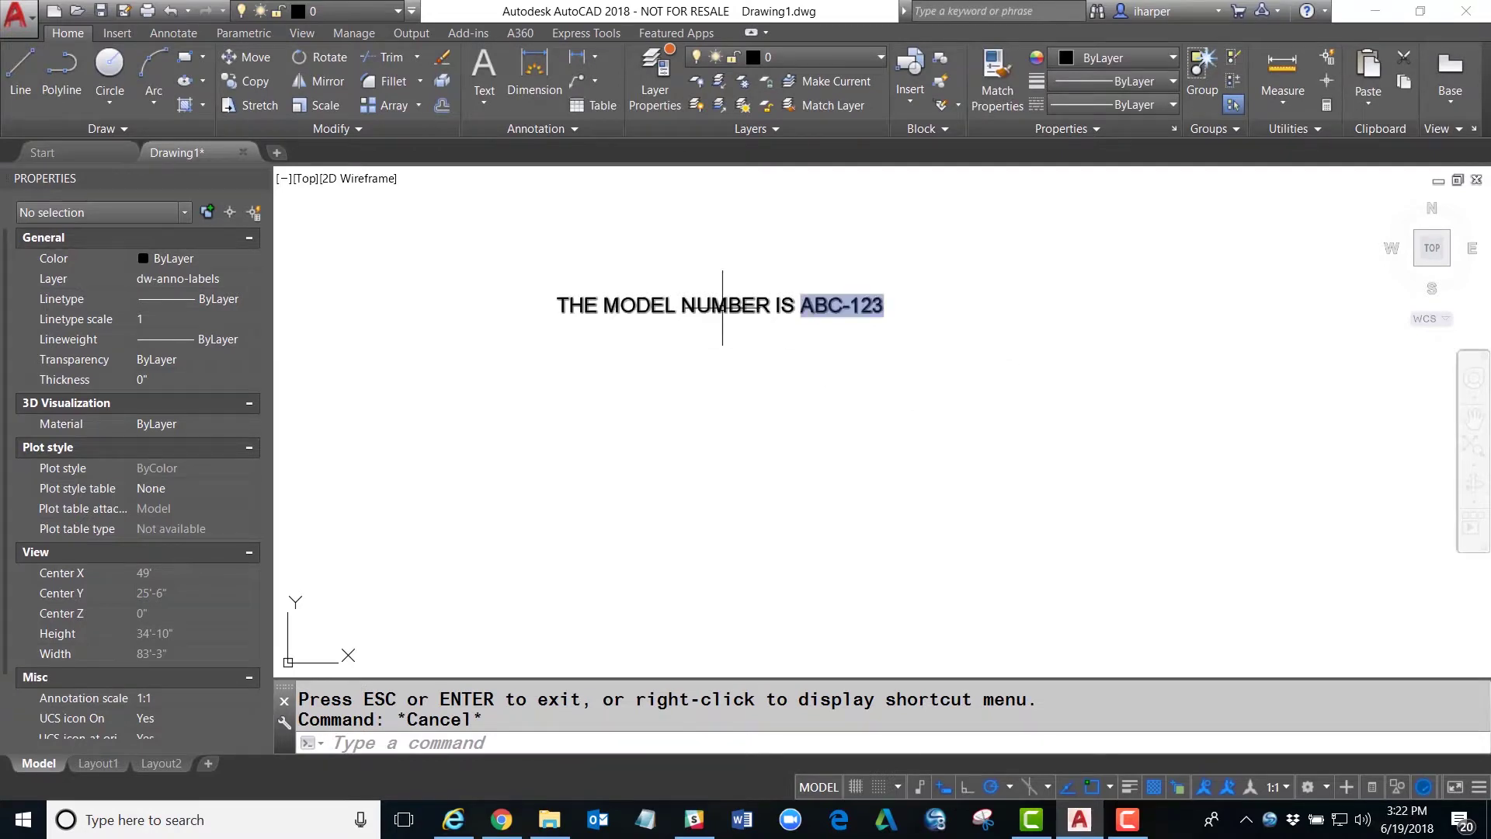
pyautogui.write('copy')
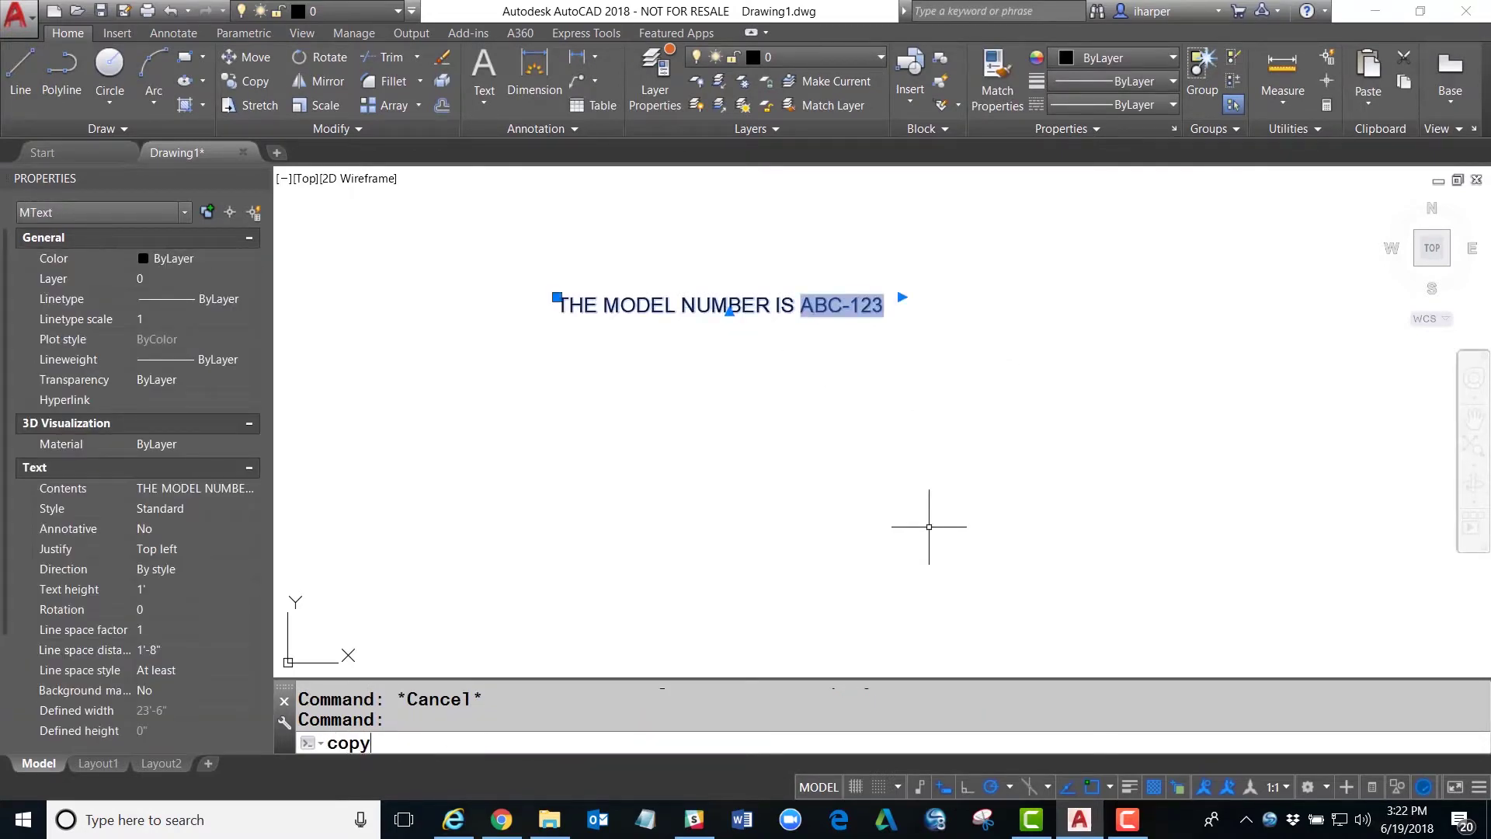
pyautogui.press('Return')
pyautogui.click(987, 400)
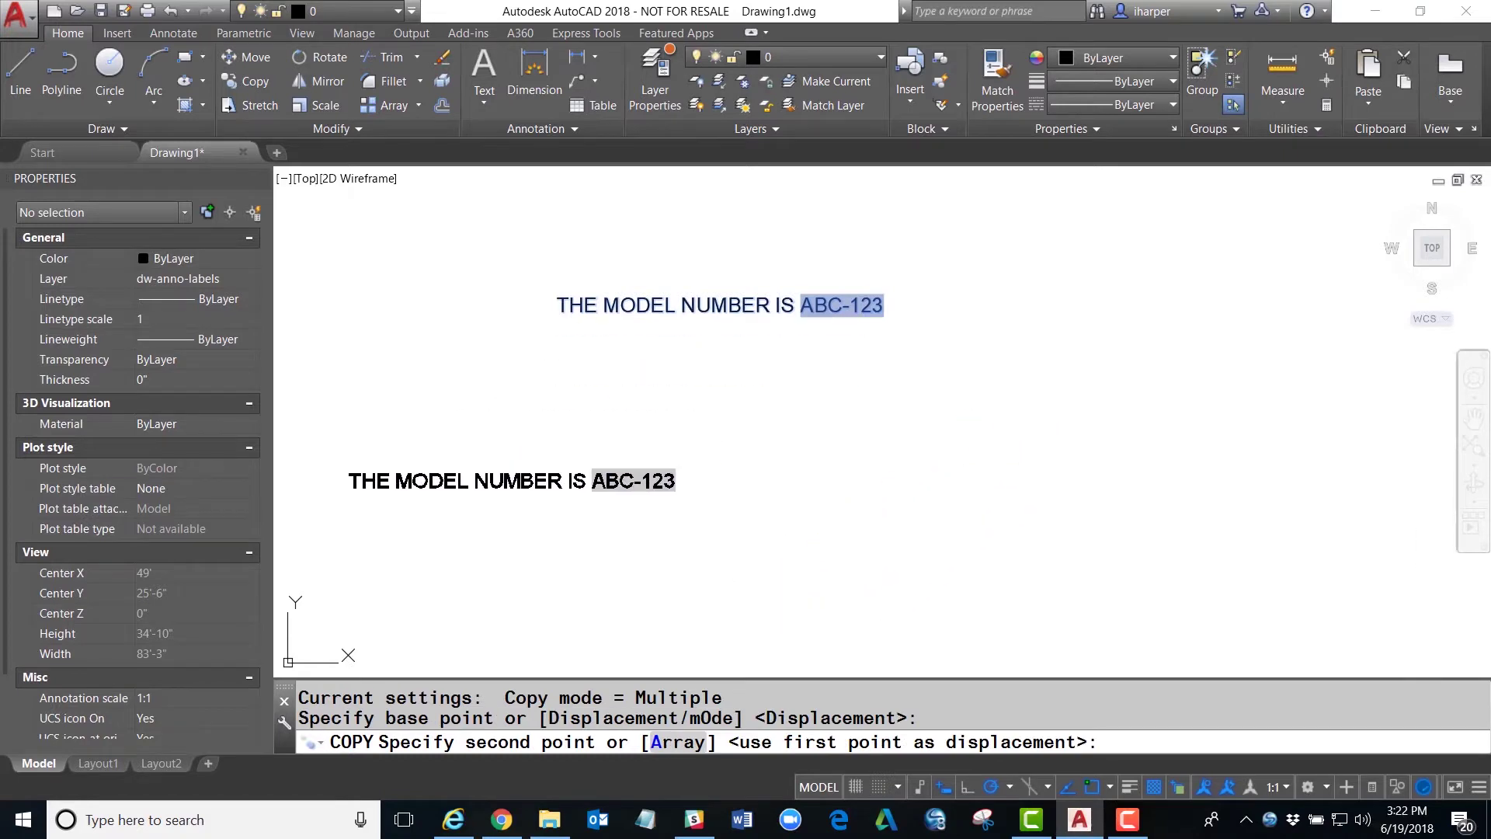
pyautogui.click(778, 575)
pyautogui.click(1311, 495)
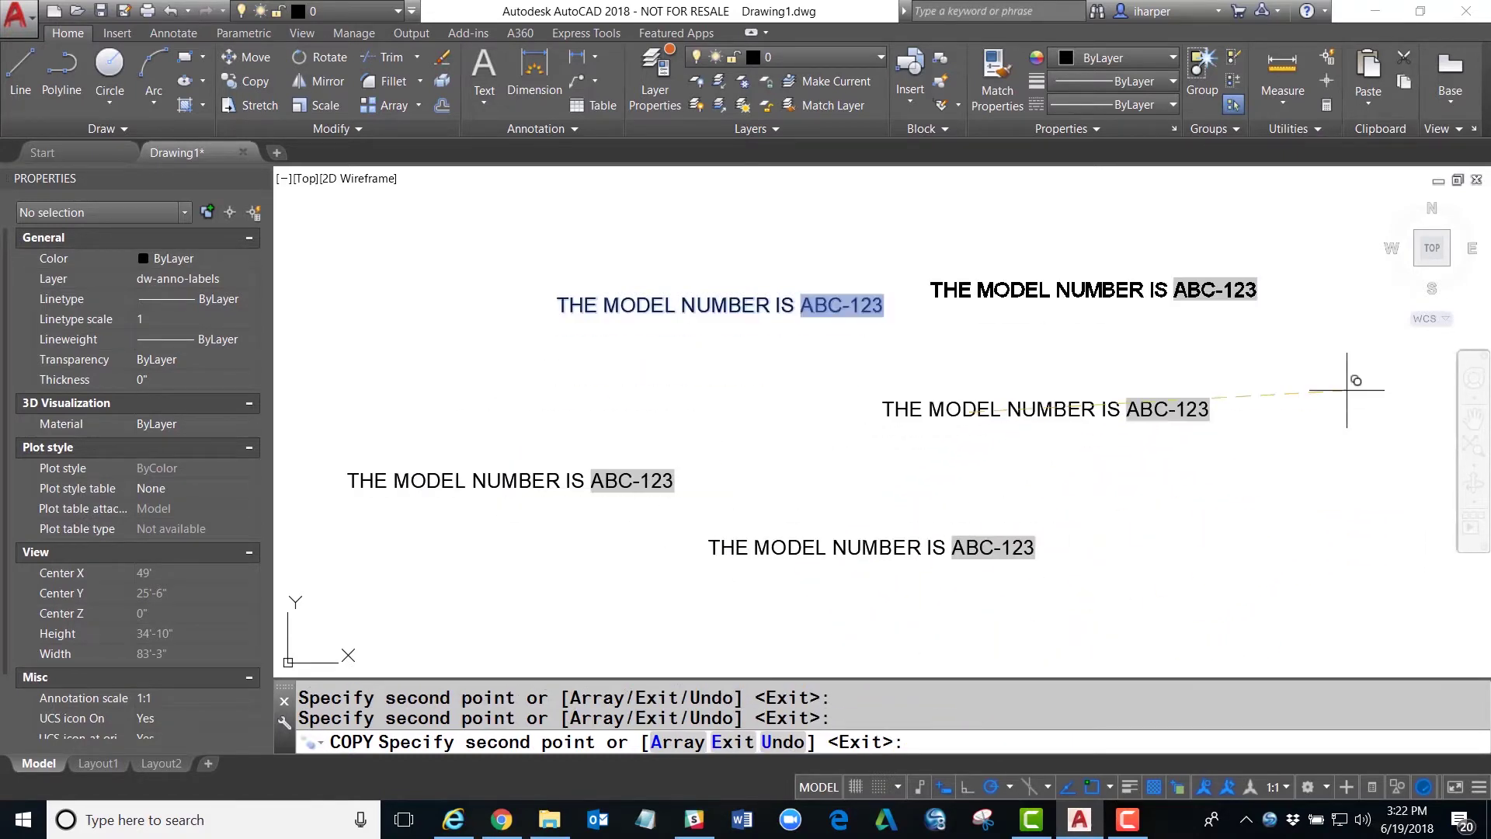
pyautogui.click(1387, 341)
pyautogui.press('Escape')
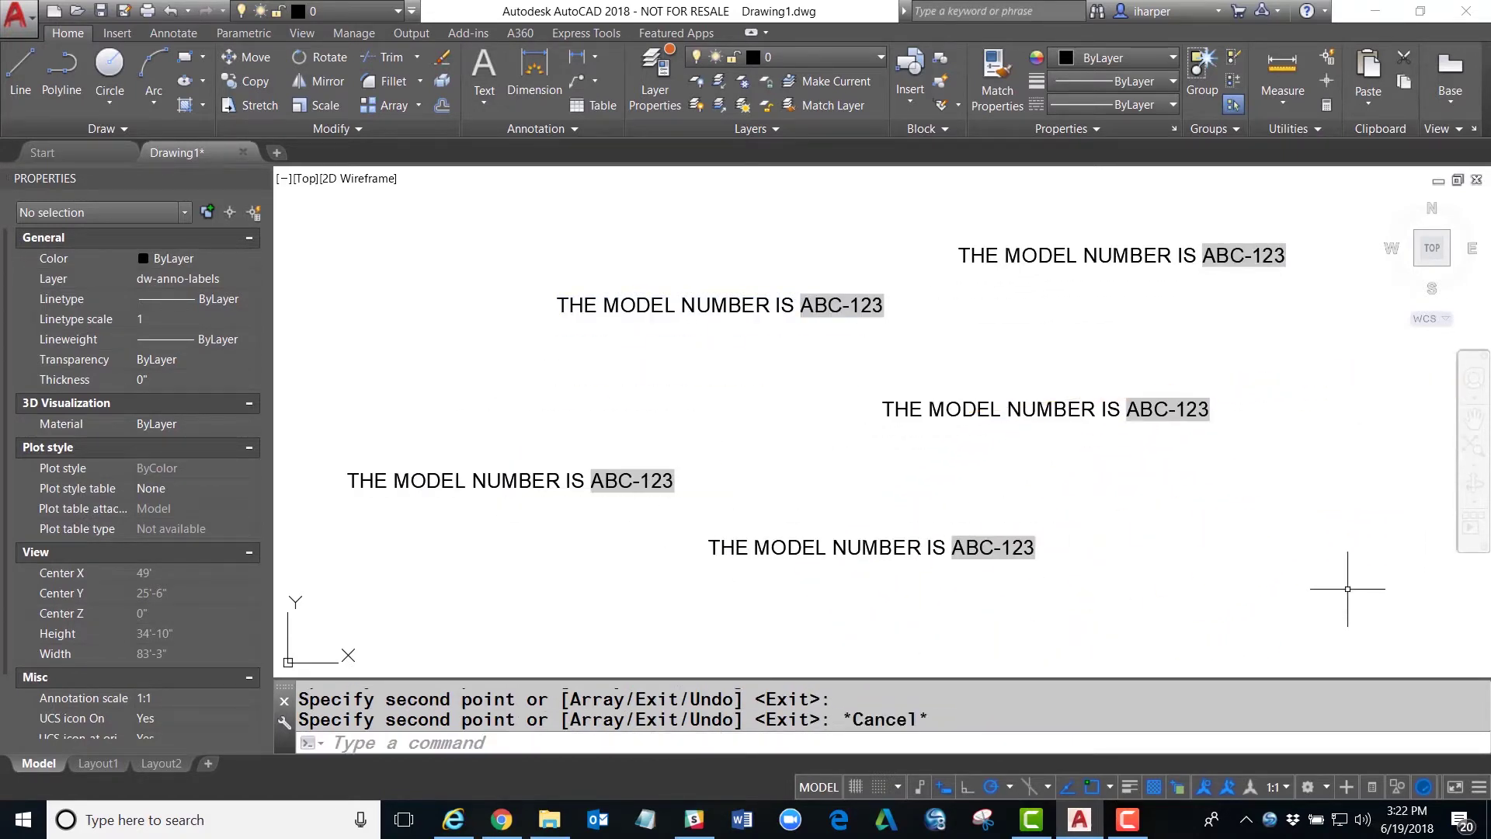
pyautogui.click(31, 31)
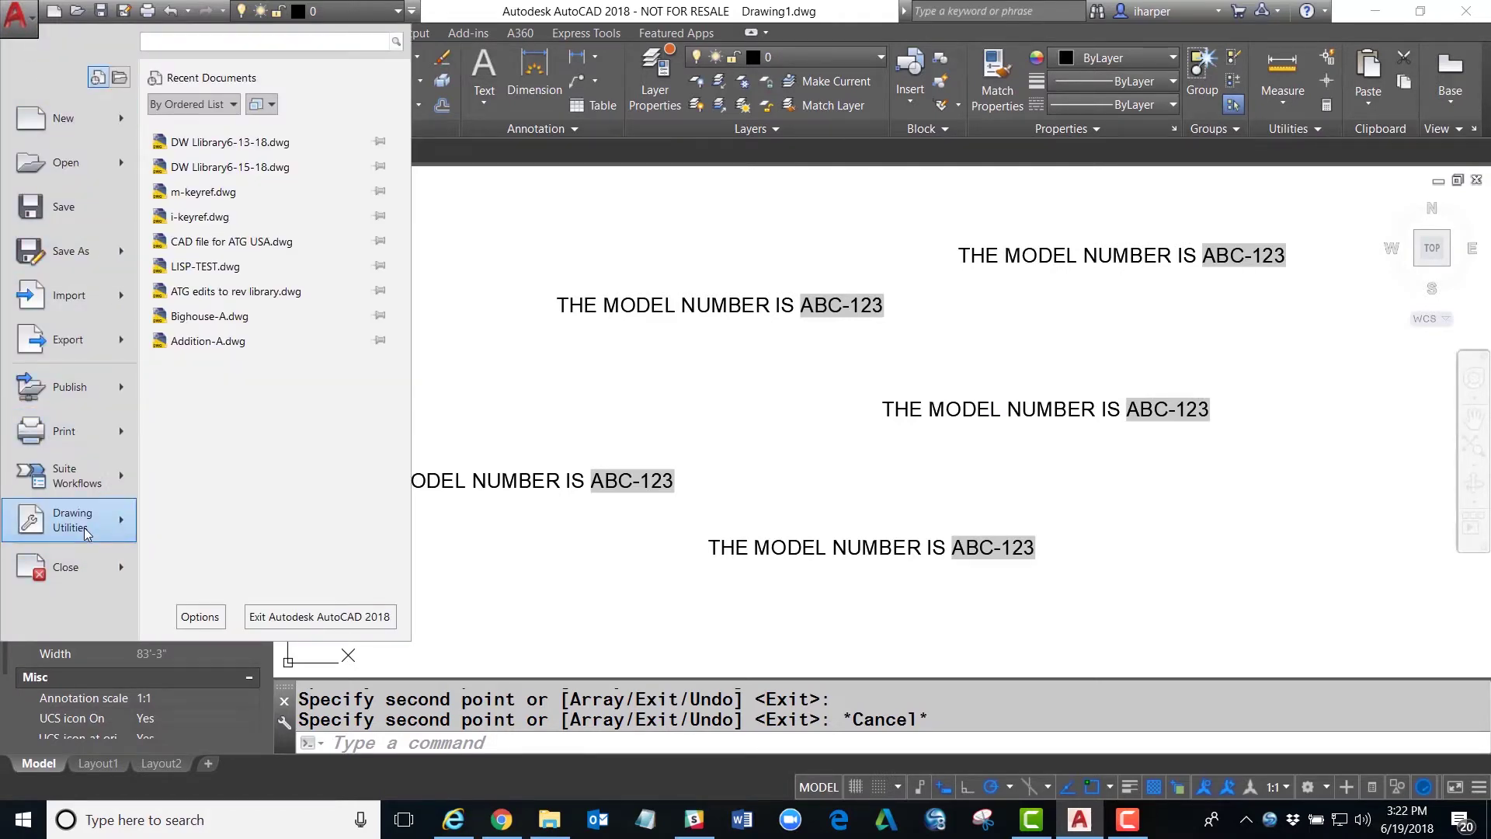
# Change the Model property value to XYZ-987, then regenerate with RE so the notes update.
pyautogui.moveTo(85, 533)
pyautogui.click(241, 148)
pyautogui.doubleClick(795, 311)
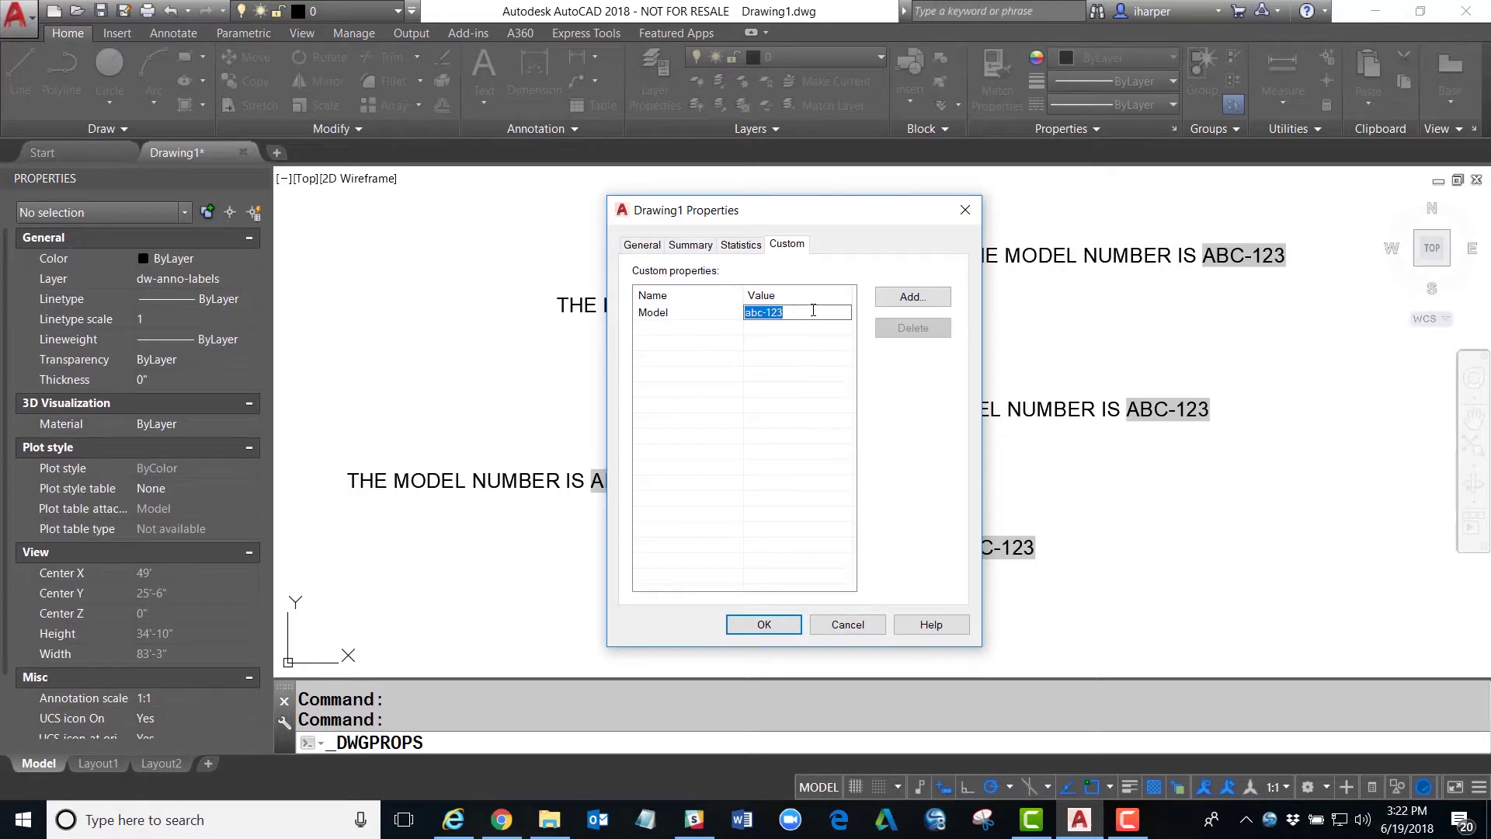
pyautogui.write('XYZ-987')
pyautogui.click(778, 625)
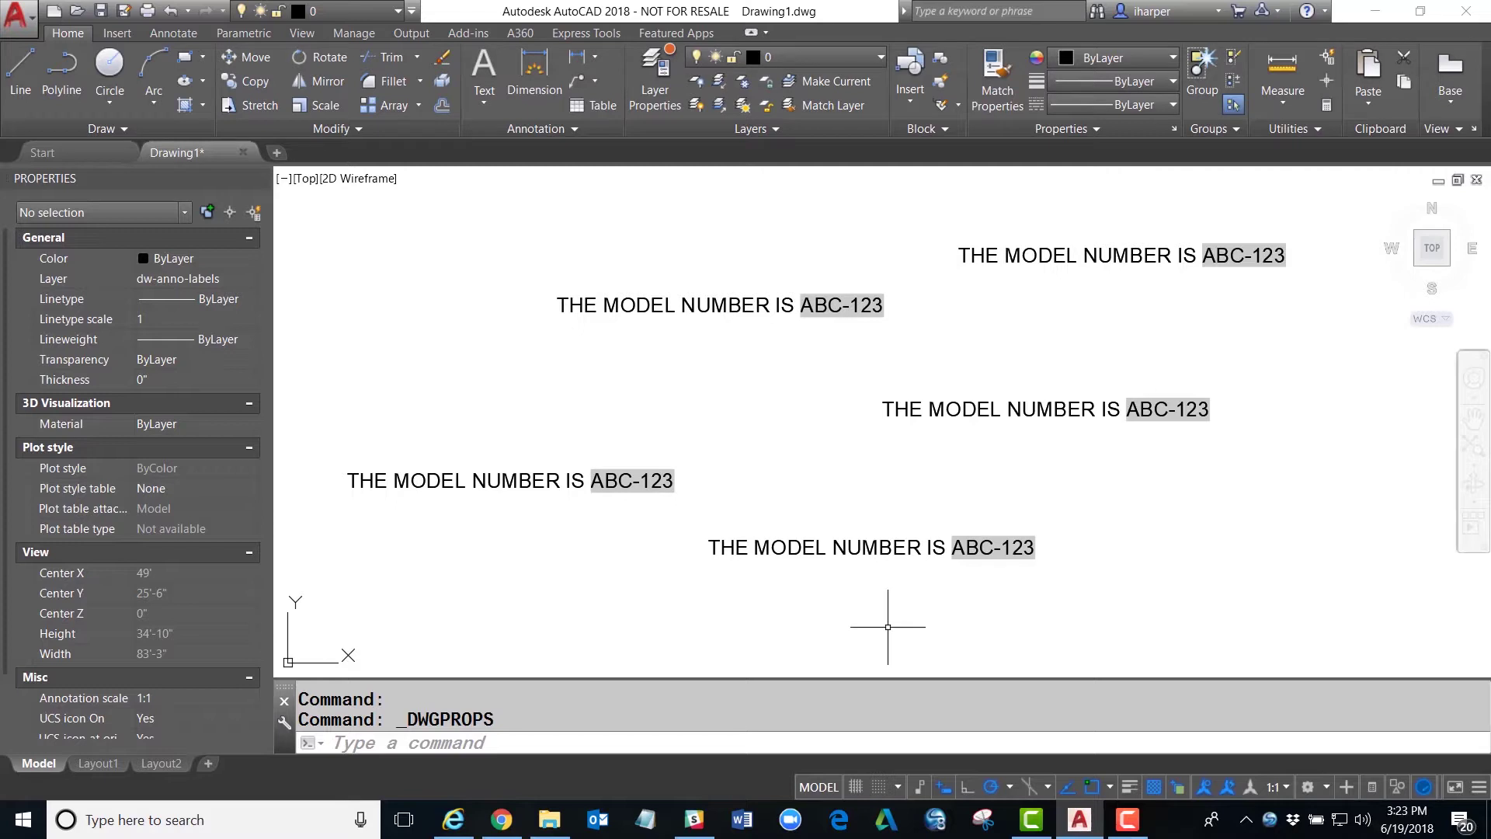
pyautogui.write('re')
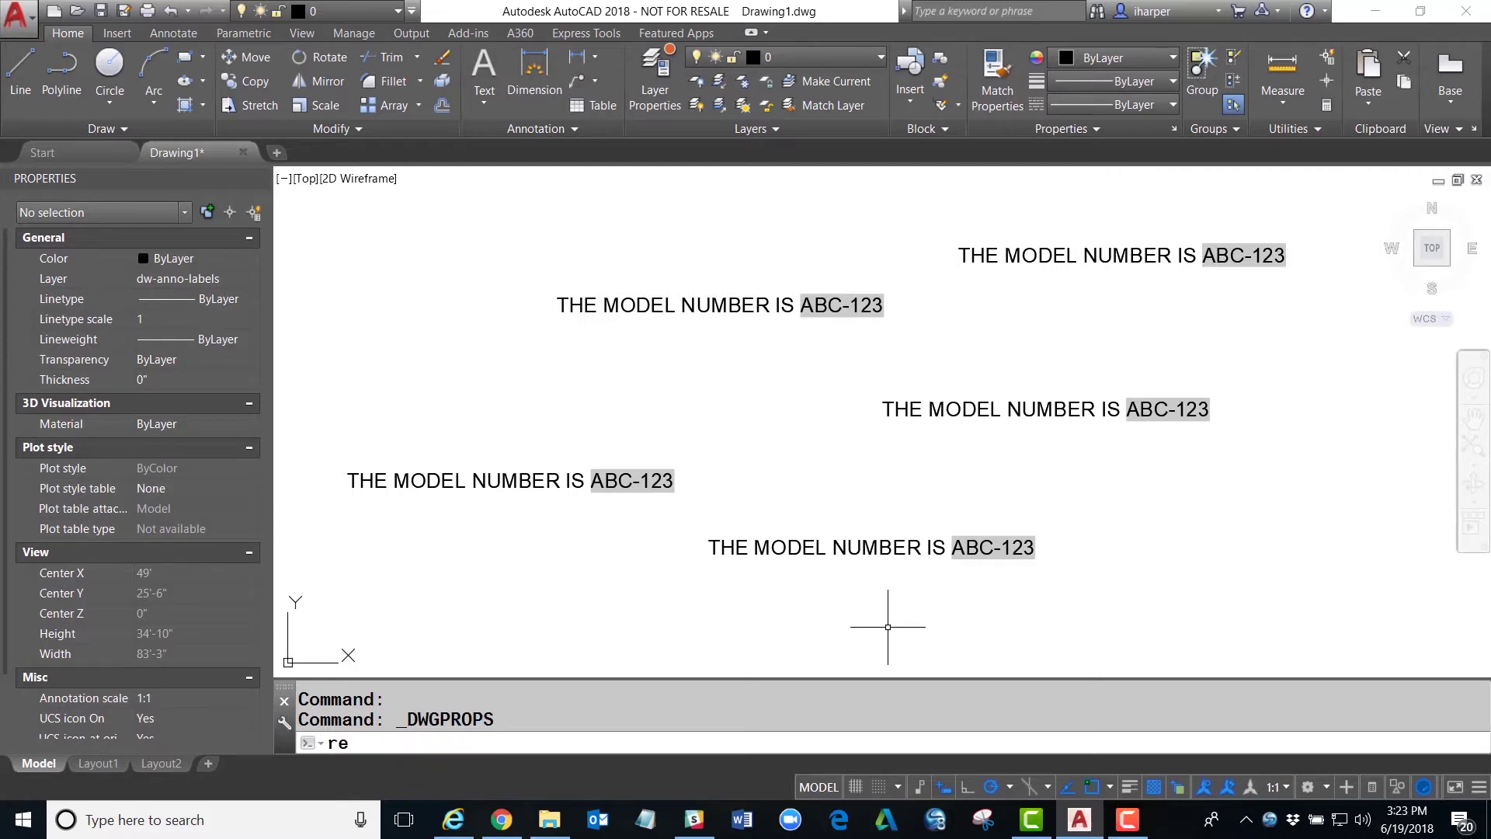
pyautogui.press('Return')
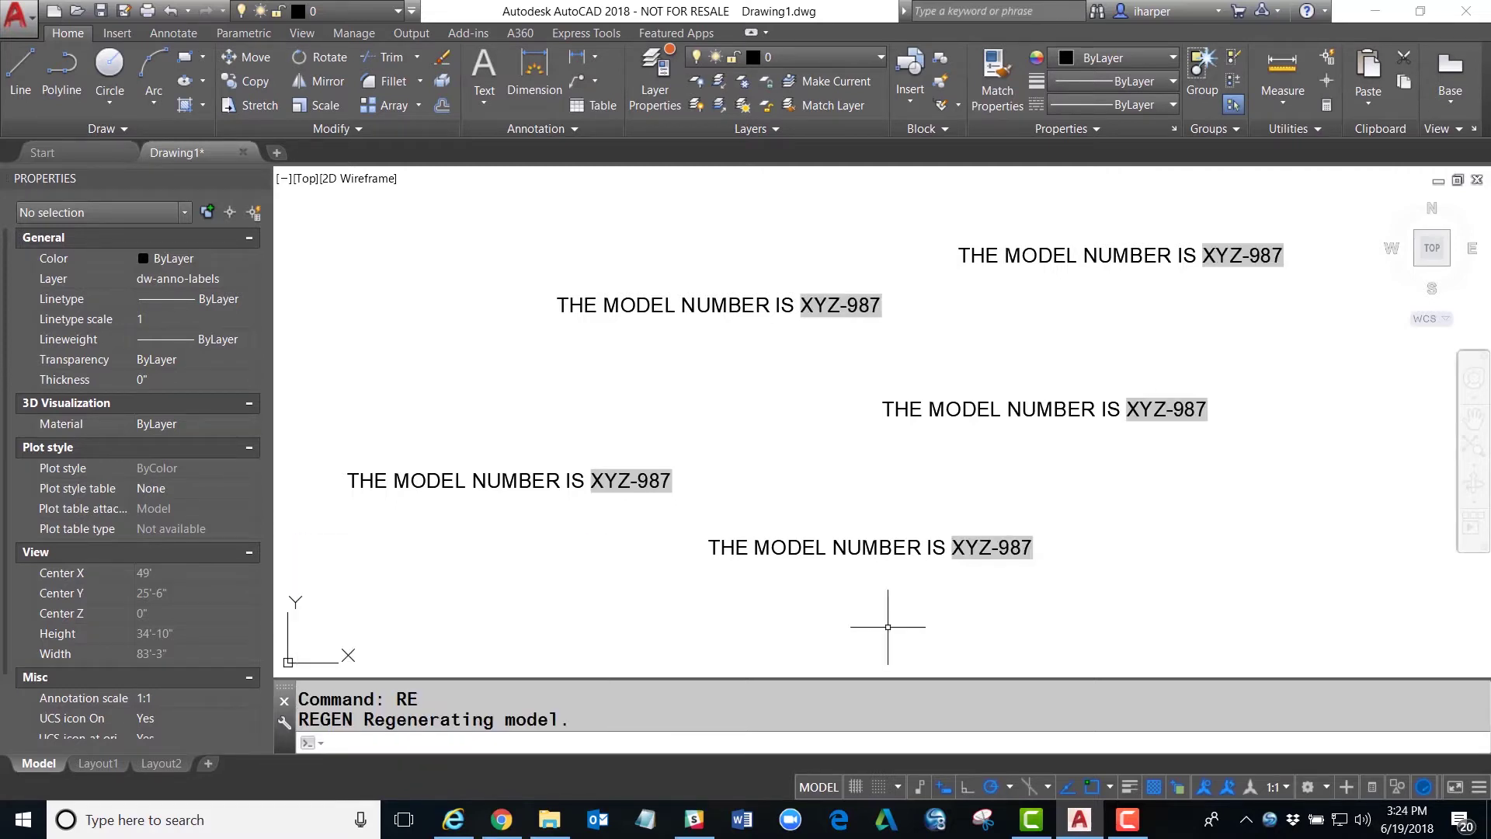